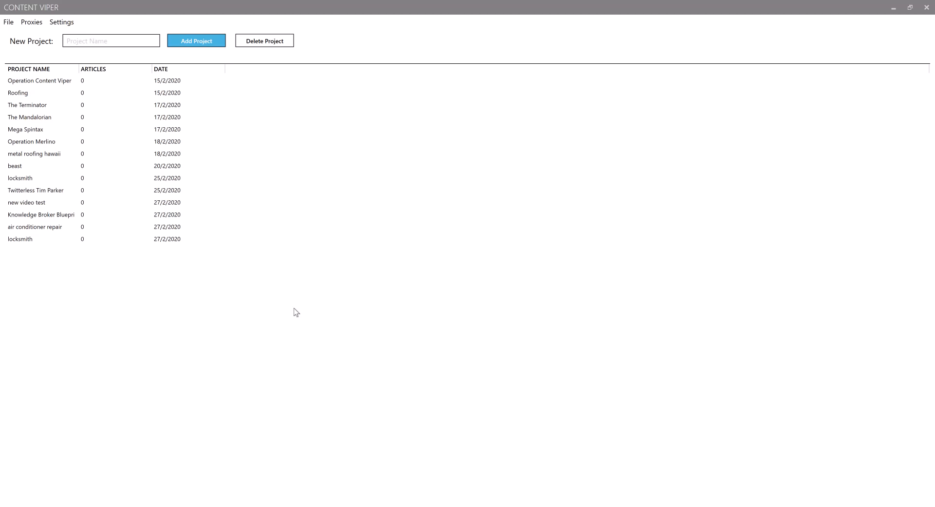
Open the Knowledge Broker Blueprint project and load Article_Knowledge broker Blueprint_3.txt in the article editor.
left_click_drag(79, 69, 112, 69)
left_click(34, 239)
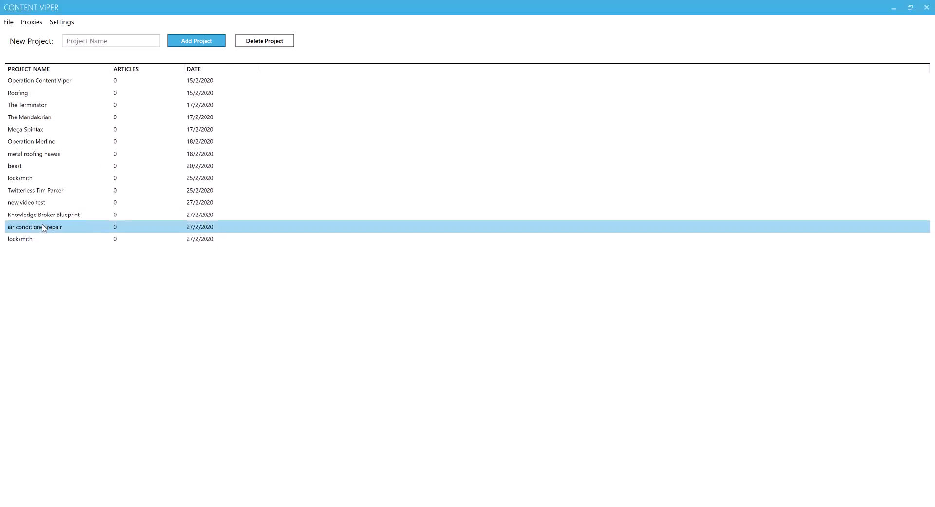
left_click(50, 214)
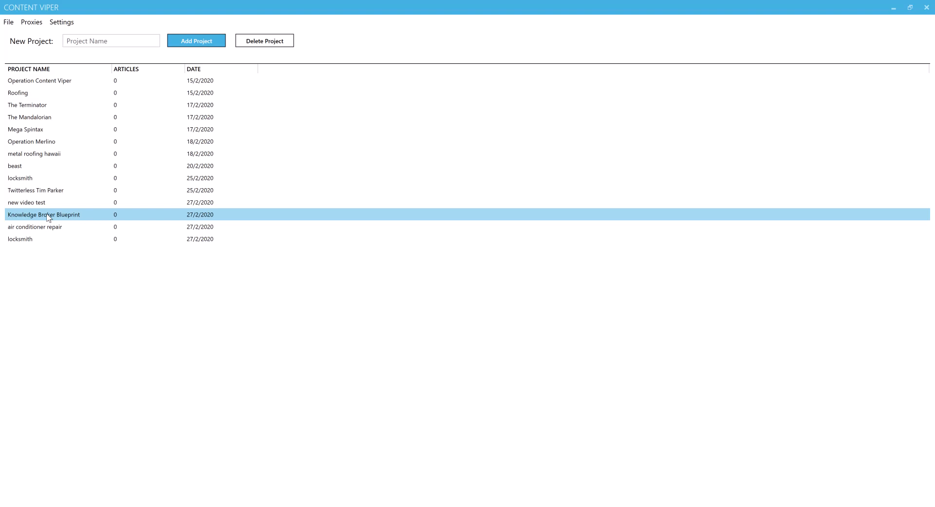
double_click(48, 215)
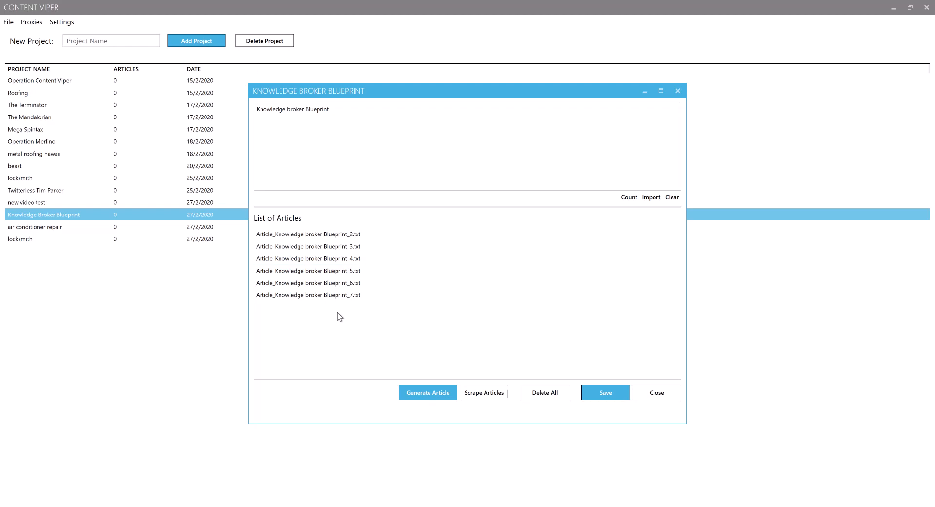
double_click(328, 246)
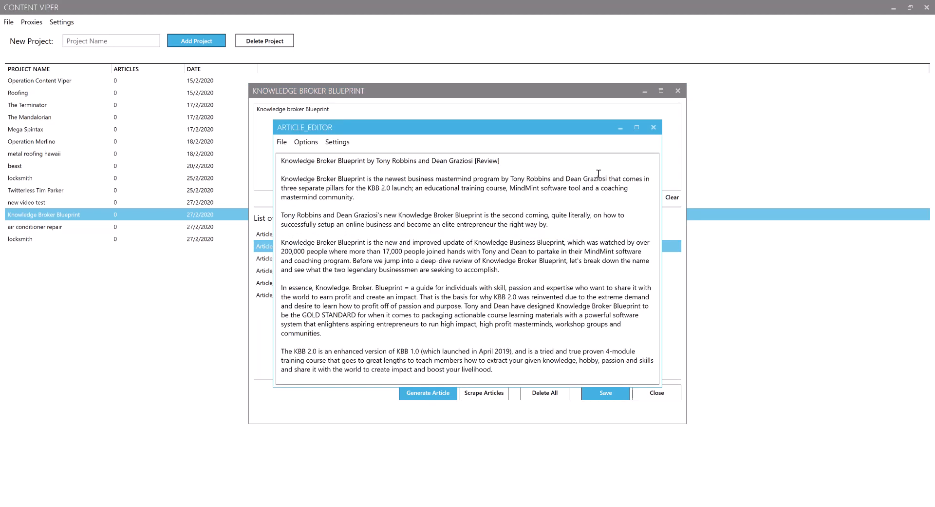
Delete the table-of-contents paragraph starting with "Contents1 What Exactly is" and the surplus blank lines after it.
scroll(489, 296, "down", 7)
scroll(489, 297, "down", 4)
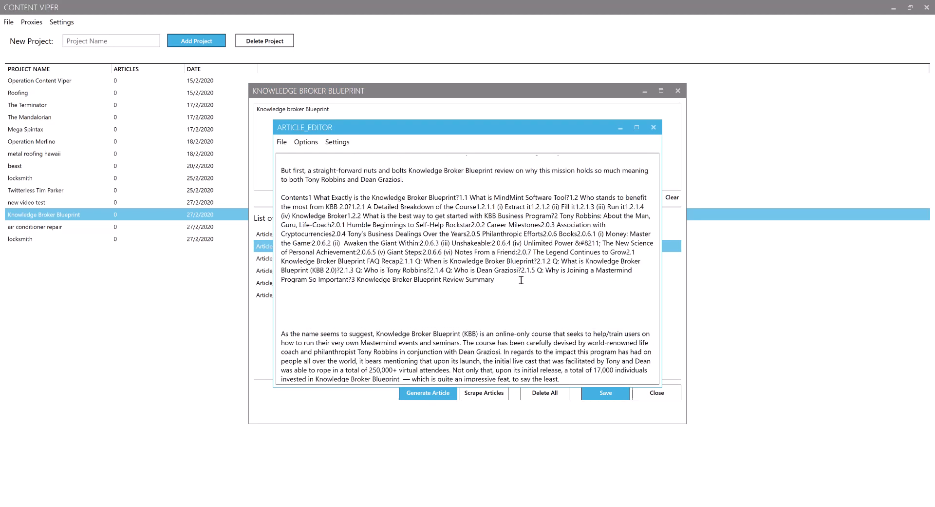
scroll(515, 286, "up", 2)
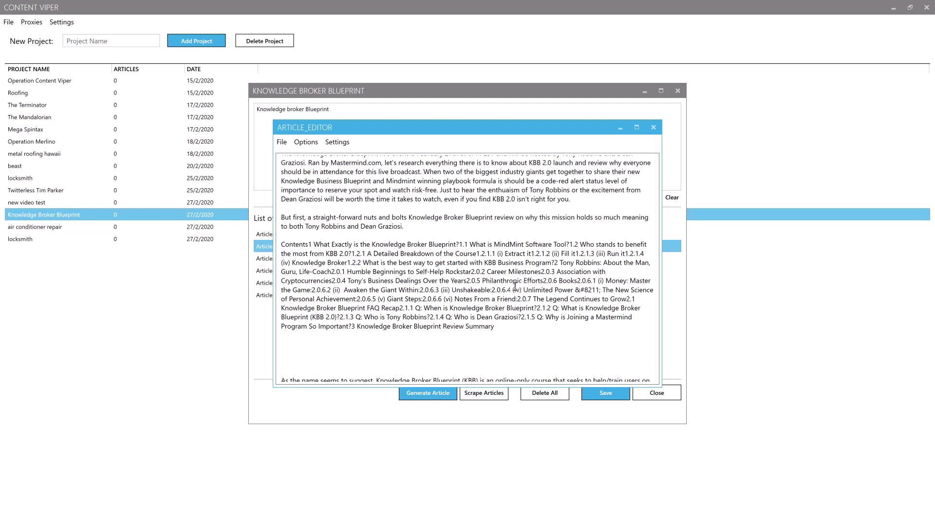
left_click_drag(507, 326, 257, 244)
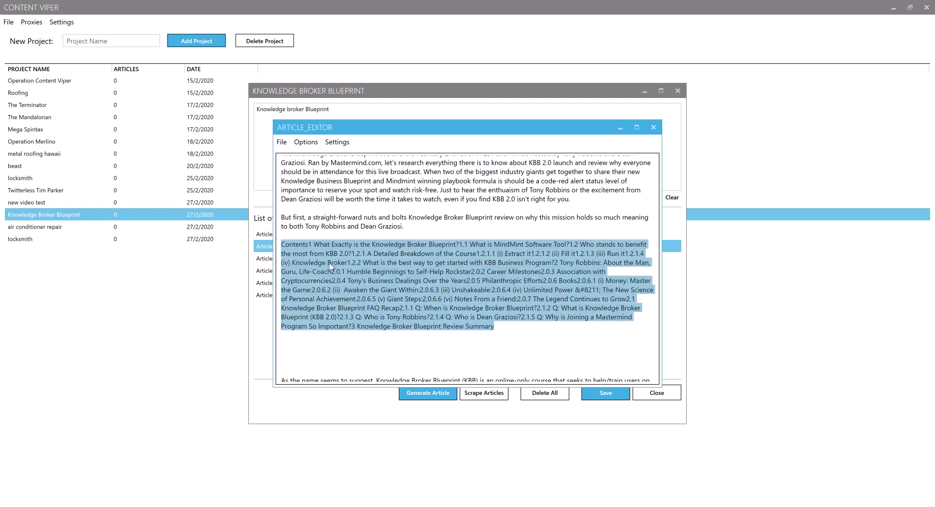
key("Delete")
key("Delete")
key("Delete")
key("Delete")
key("Delete")
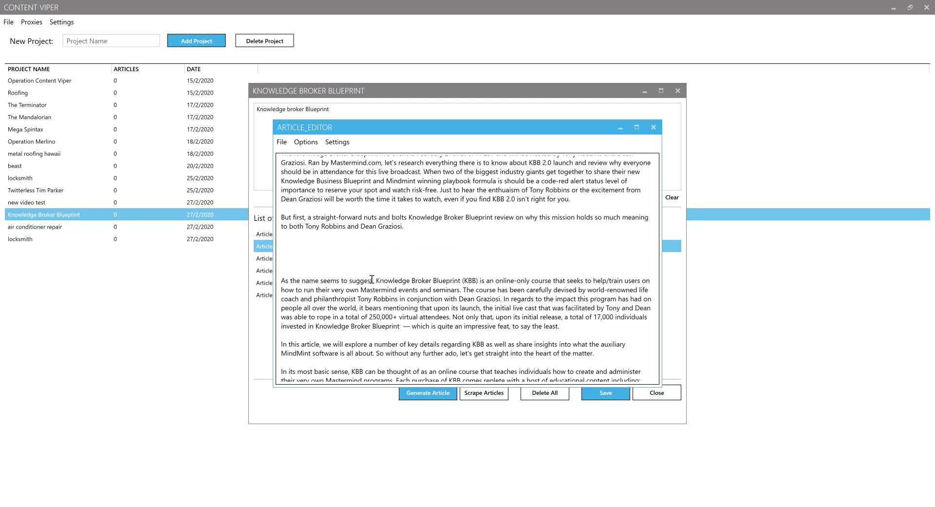
key("Delete")
key("Delete")
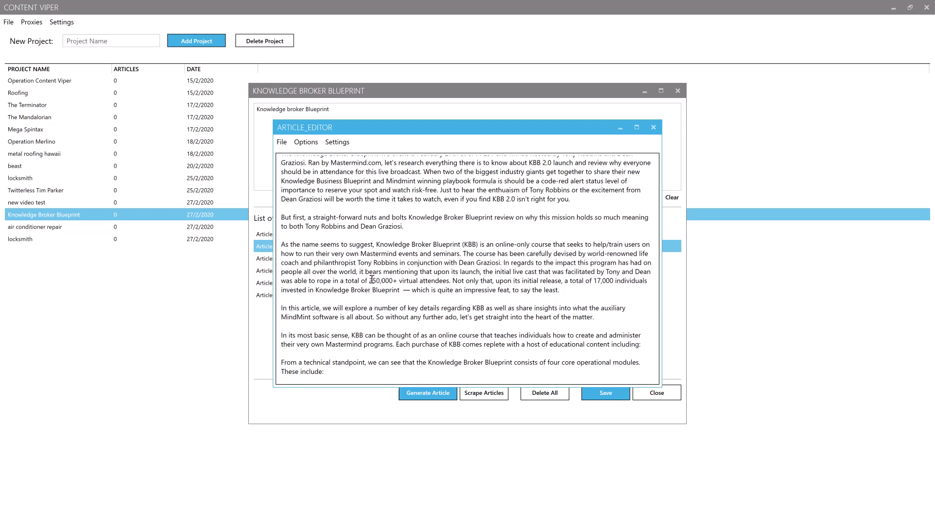
Remove the extra blank lines before "The Knowledge Broker Blueprint program is meant for people" and at another gap further down the article.
scroll(528, 305, "down", 8)
scroll(528, 305, "down", 5)
left_click(292, 205)
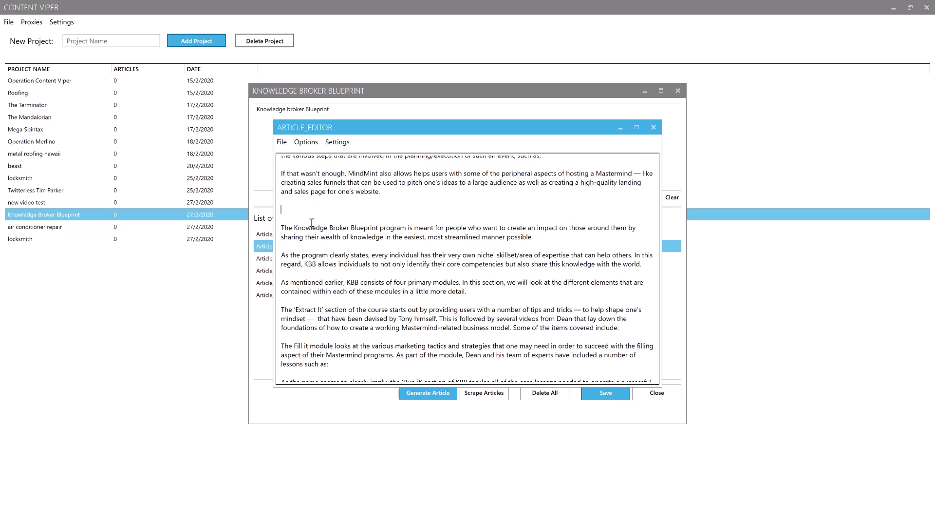
key("Delete")
key("Delete")
scroll(440, 256, "down", 3)
scroll(440, 256, "down", 12)
scroll(336, 197, "up", 3)
left_click(301, 225)
key("Delete")
key("Delete")
Delete the closing investment-risk disclaimers and GainBitcoin contributor and contact paragraphs, so the article ends with the "But, in the words of" paragraph.
scroll(424, 322, "down", 5)
scroll(384, 331, "down", 7)
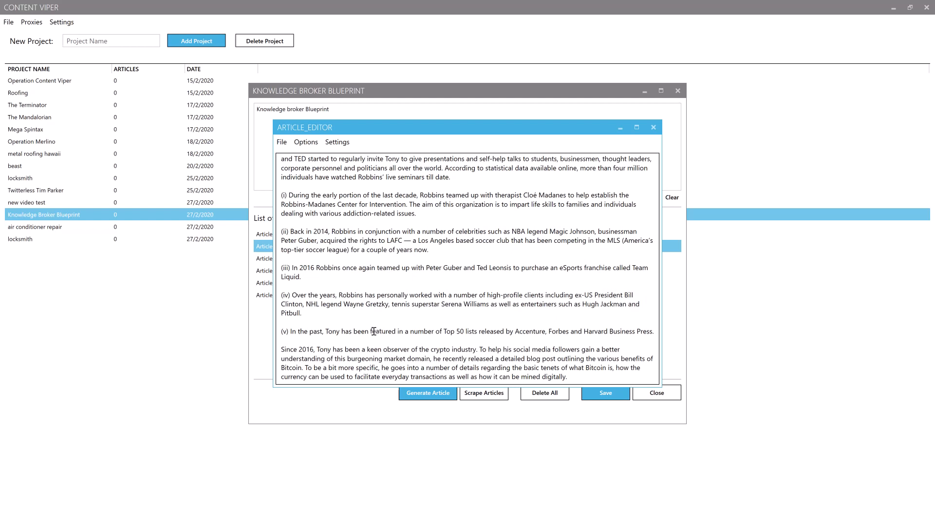
scroll(374, 331, "down", 20)
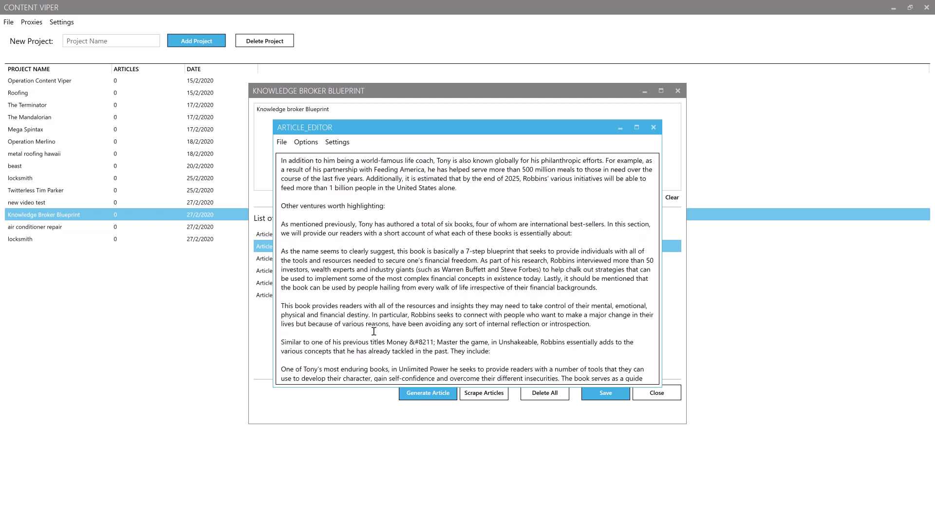
scroll(374, 331, "down", 20)
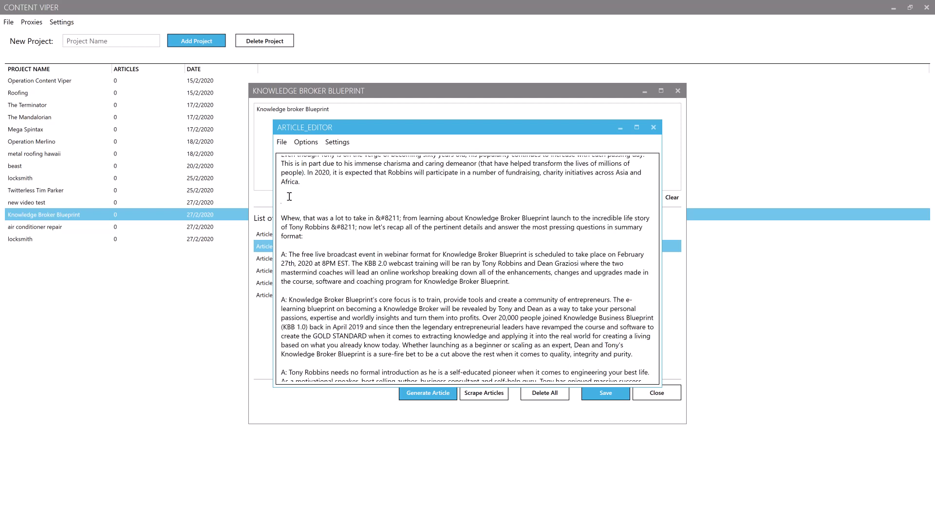
scroll(429, 282, "down", 5)
scroll(419, 294, "down", 15)
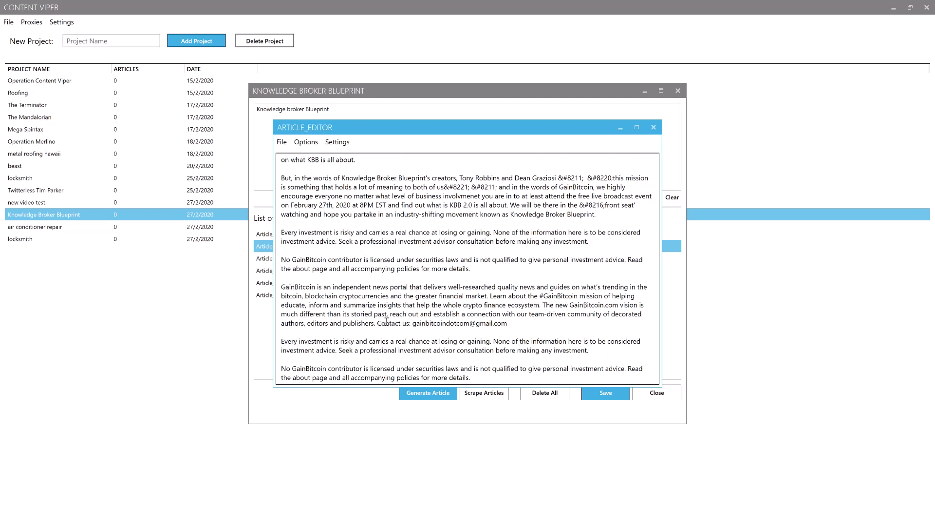
scroll(386, 321, "up", 4)
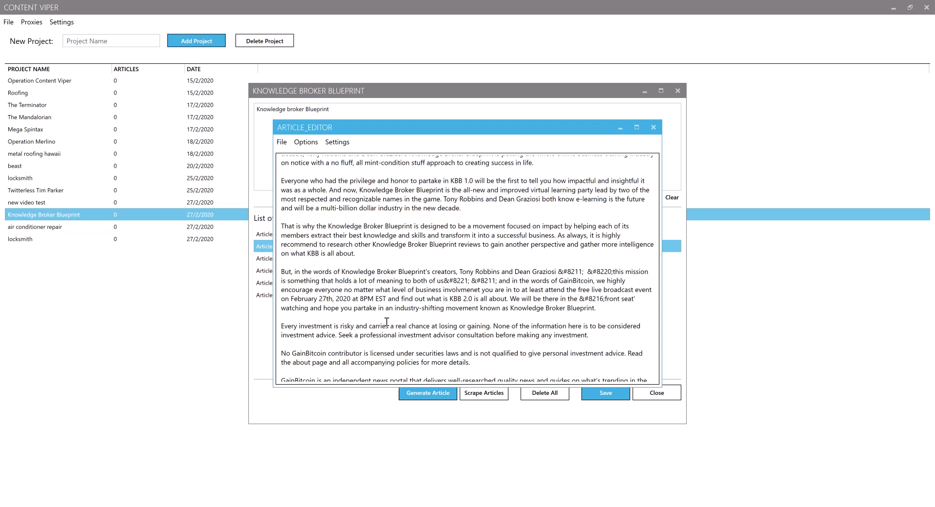
scroll(387, 321, "down", 4)
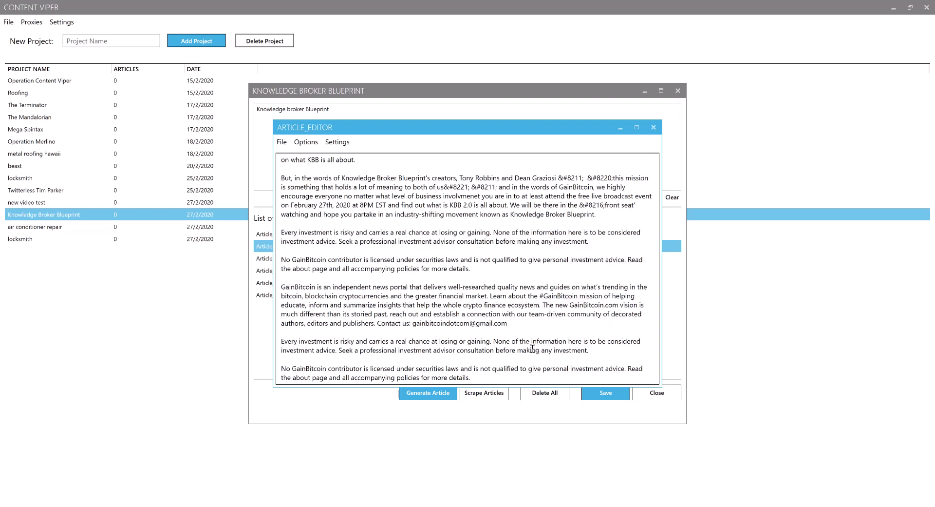
left_click_drag(481, 378, 244, 260)
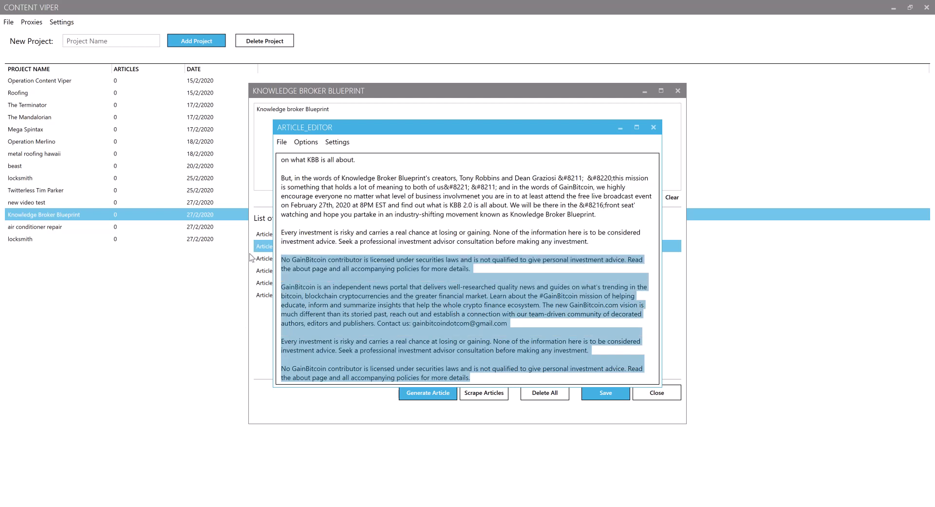
key("Delete")
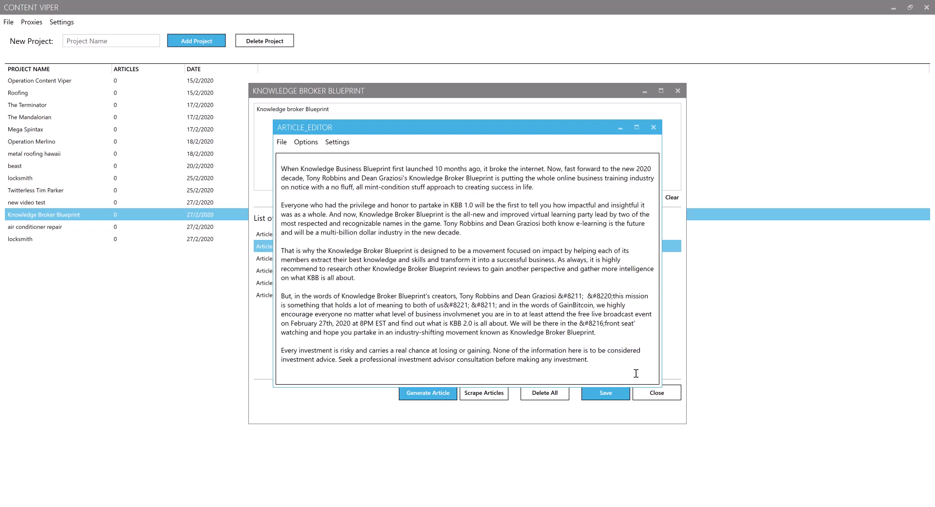
left_click_drag(591, 361, 234, 351)
key("Delete")
Generate spintax for the whole cleaned-up article.
scroll(462, 334, "up", 1)
scroll(462, 334, "up", 1)
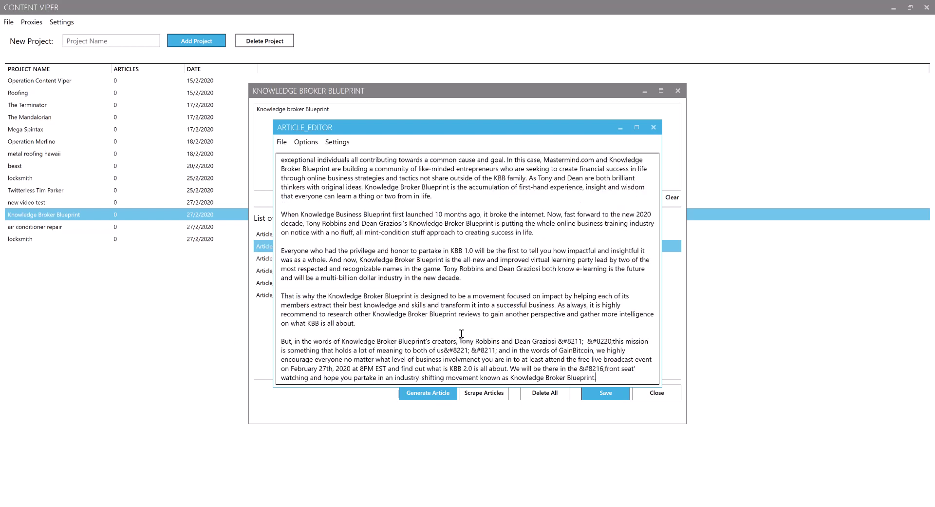
scroll(453, 315, "up", 15)
scroll(428, 322, "up", 15)
scroll(423, 335, "up", 15)
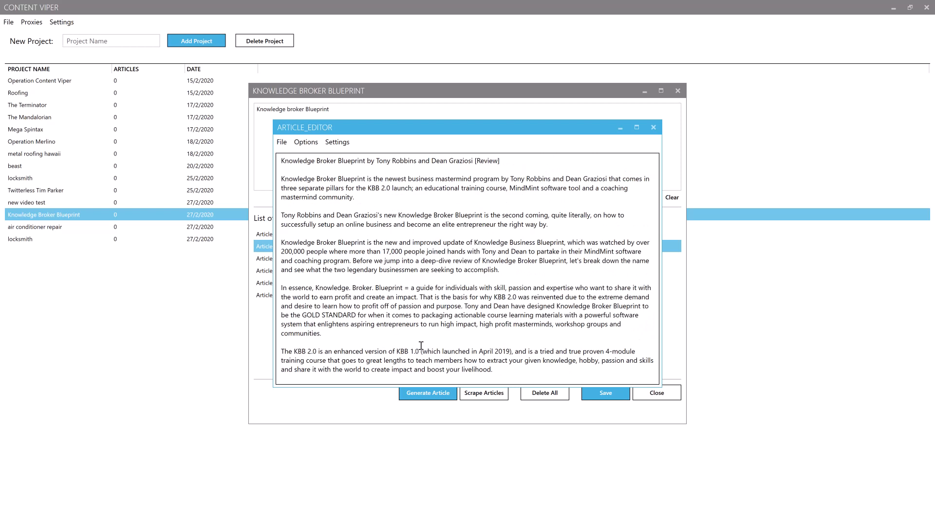
left_click(307, 143)
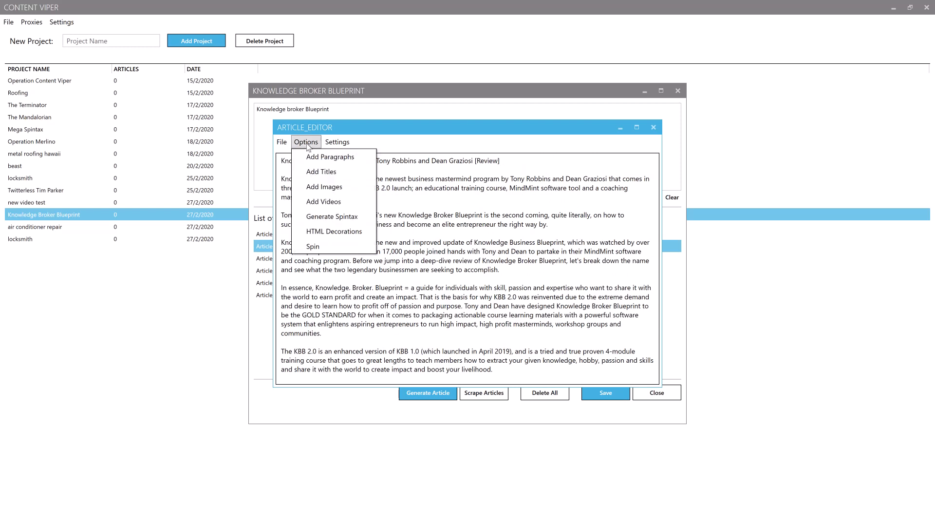
left_click(327, 219)
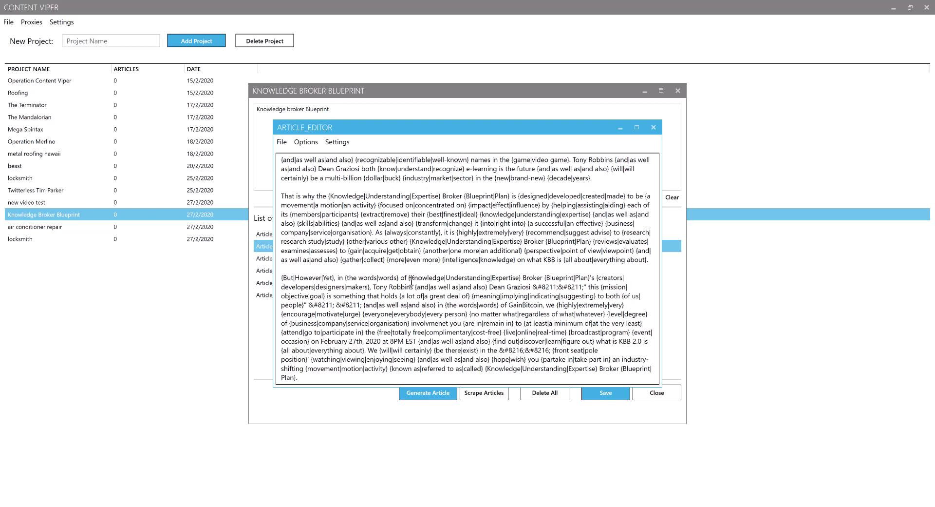
Look over the generated spintax back to the article's beginning and add paragraphs to the article.
scroll(352, 228, "up", 10)
scroll(352, 228, "up", 15)
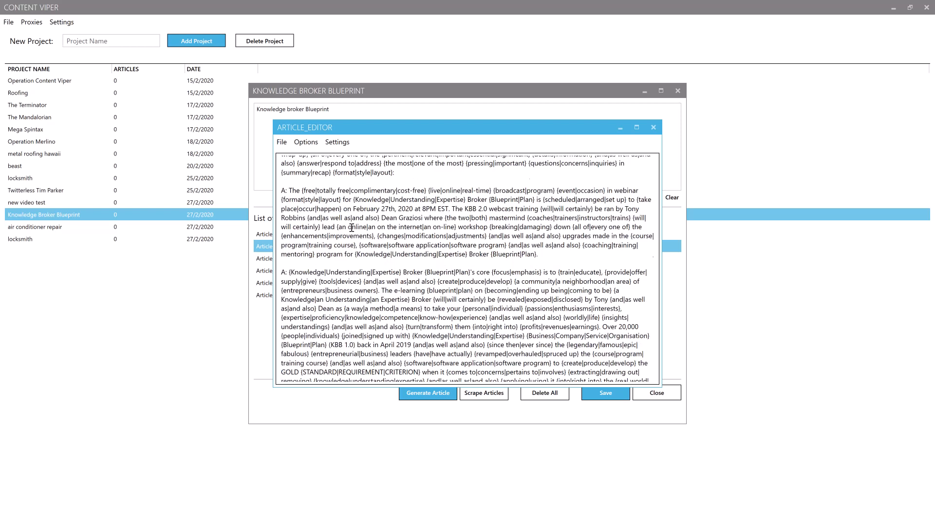
scroll(347, 232, "up", 15)
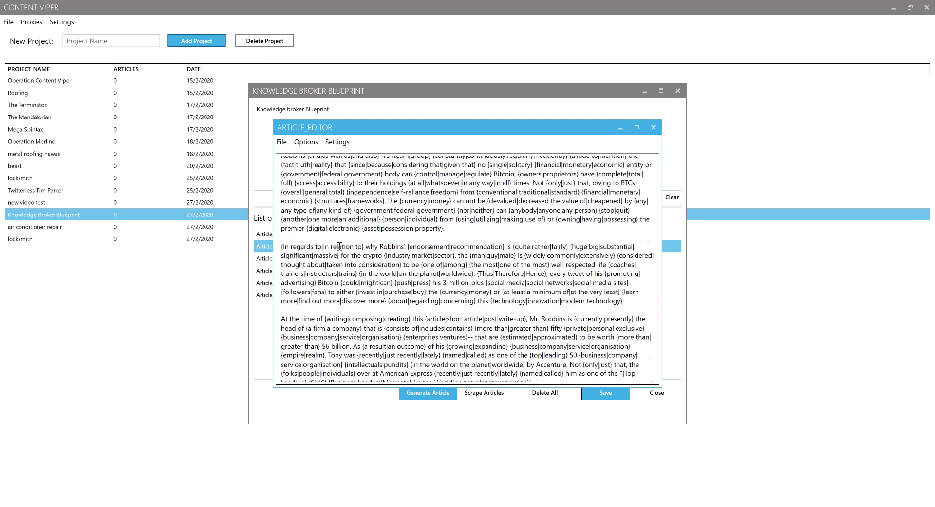
scroll(338, 250, "up", 15)
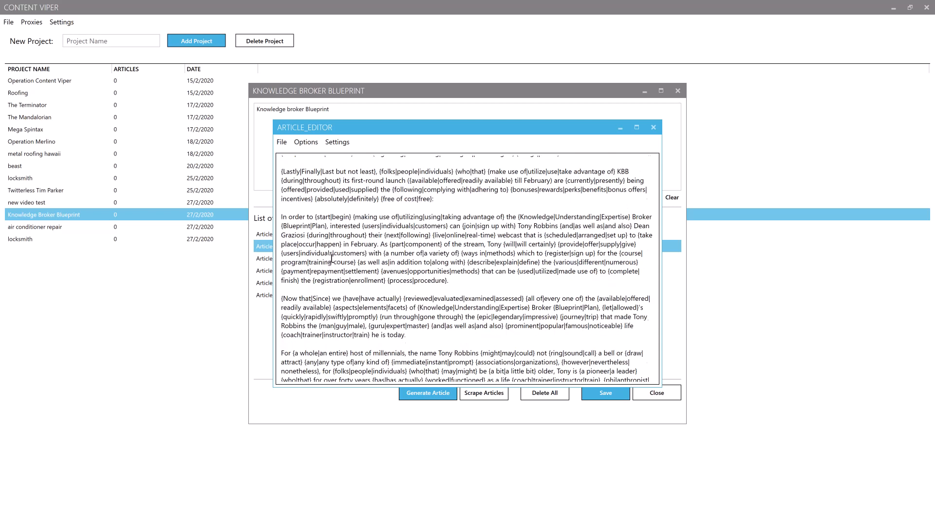
scroll(332, 263, "up", 20)
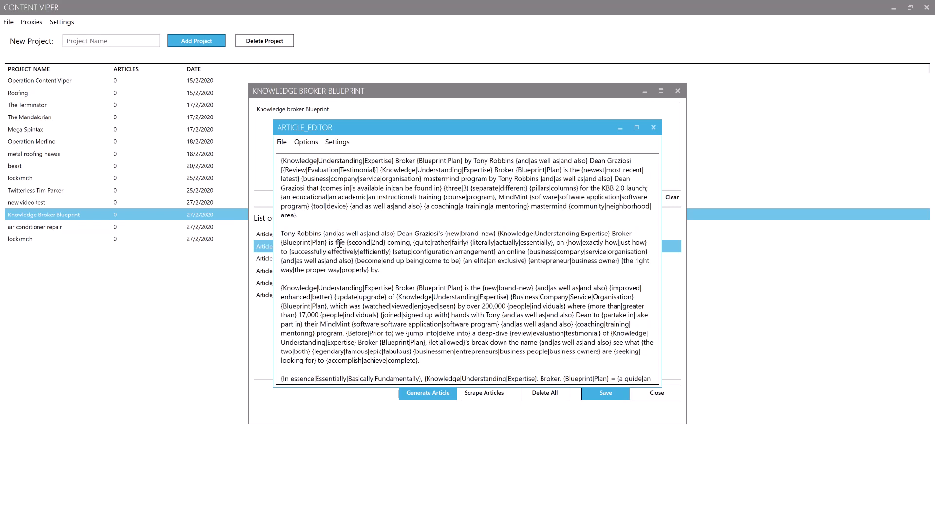
left_click(303, 142)
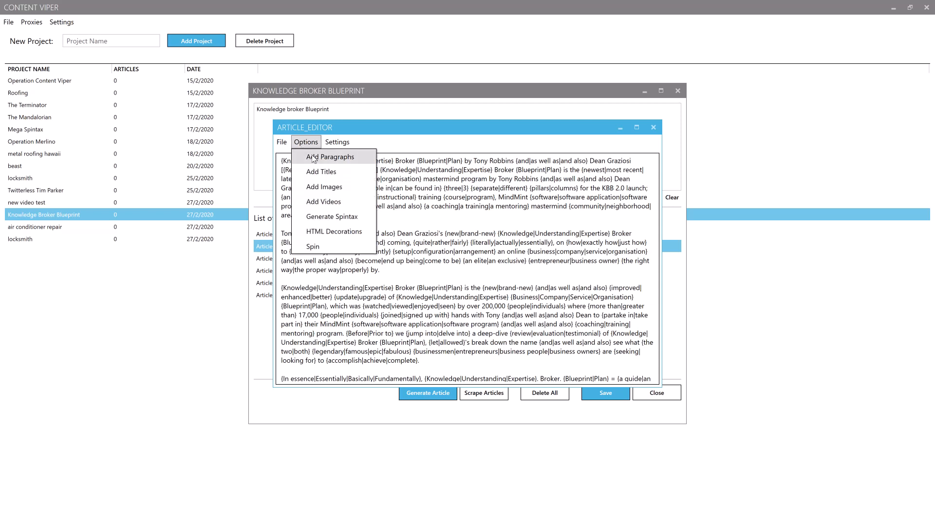
left_click(314, 157)
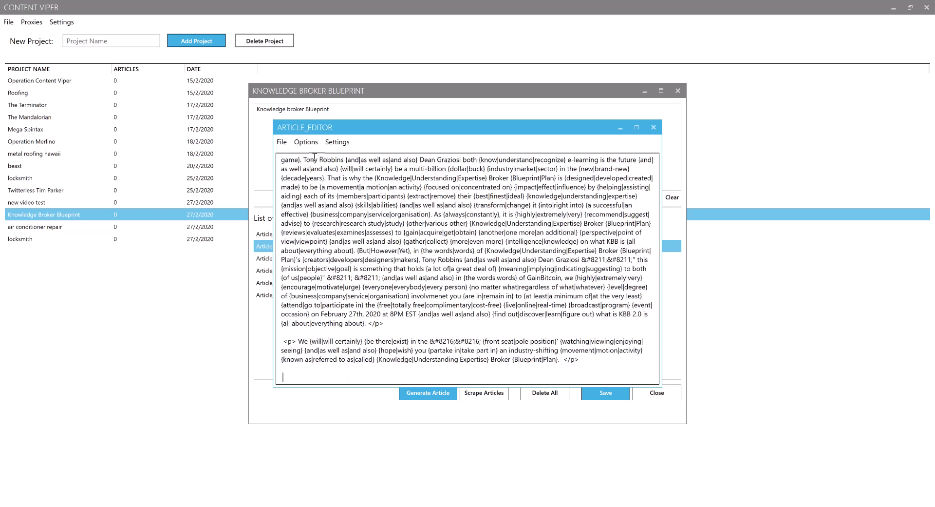
Apply HTML decorations to the spintax article.
left_click_drag(626, 366, 319, 119)
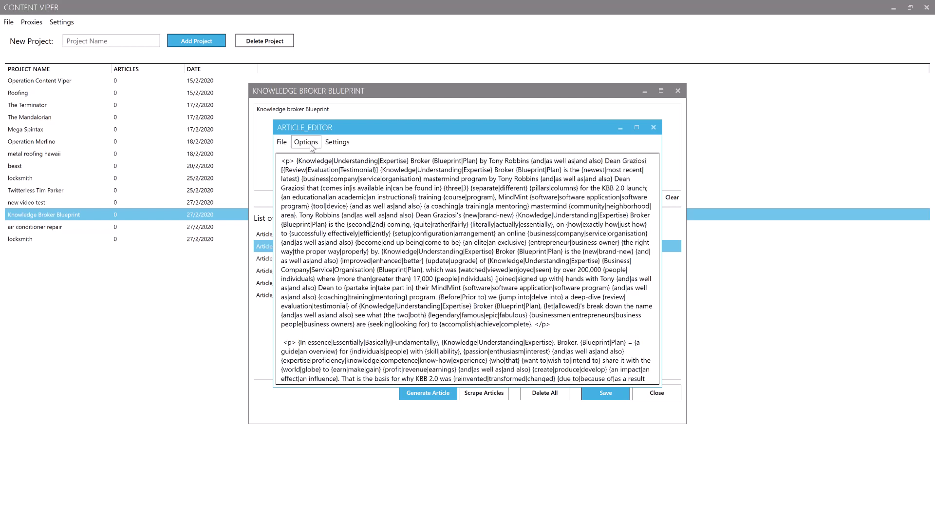
left_click(306, 142)
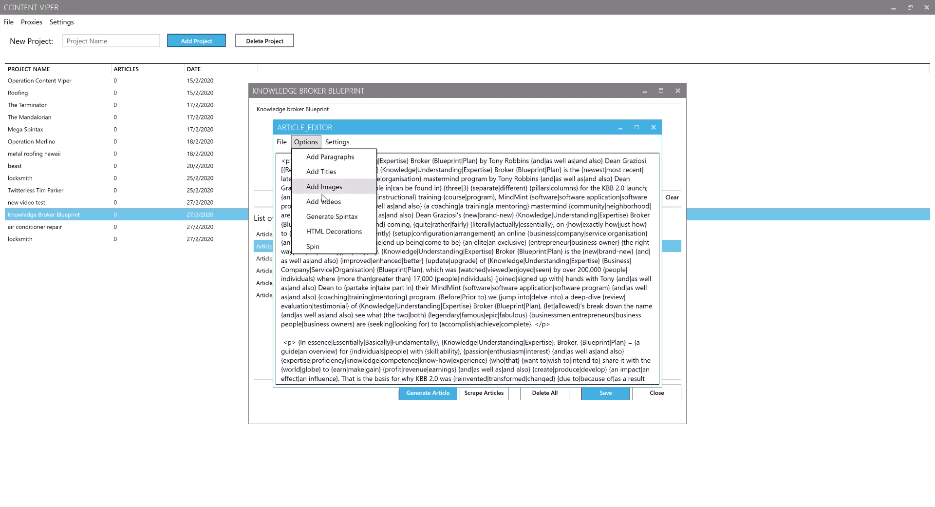
left_click(320, 233)
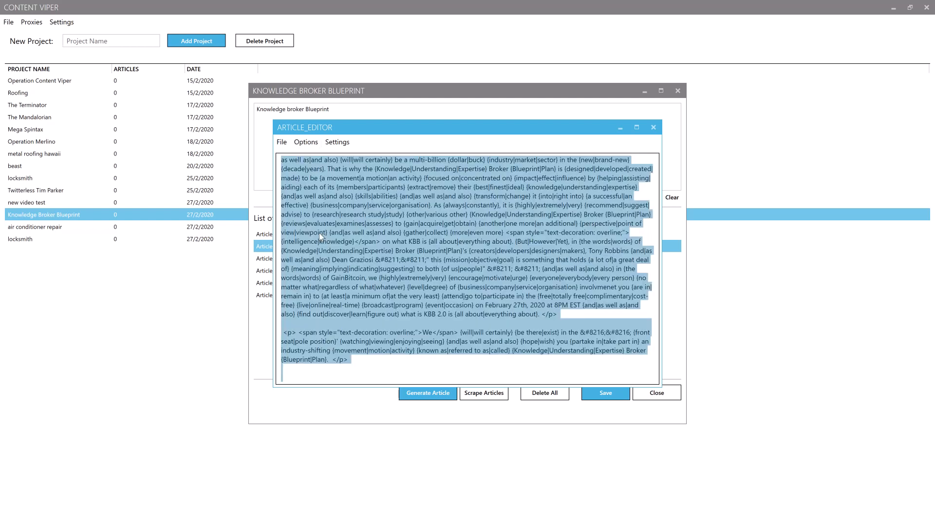
Examine the HTML decorations throughout the article, from its end back to the first paragraph.
left_click(621, 314)
scroll(557, 344, "up", 15)
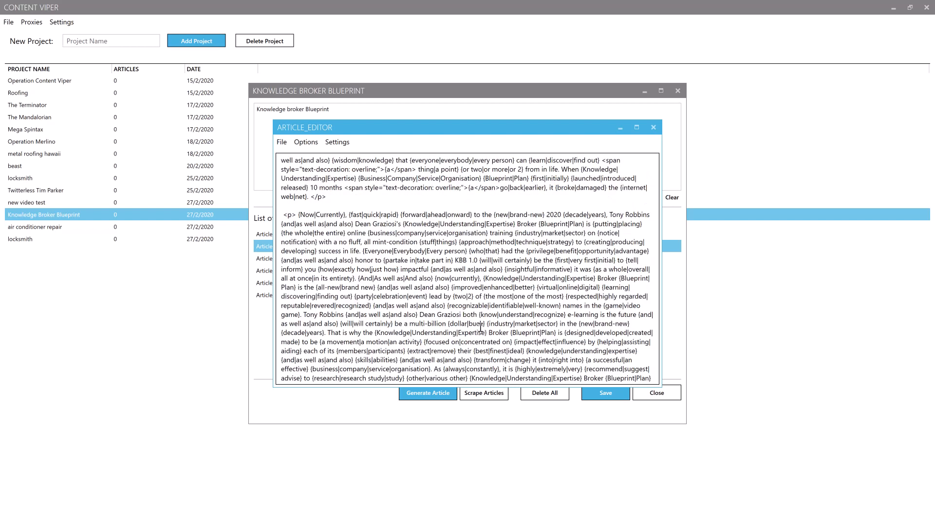
scroll(466, 332, "up", 15)
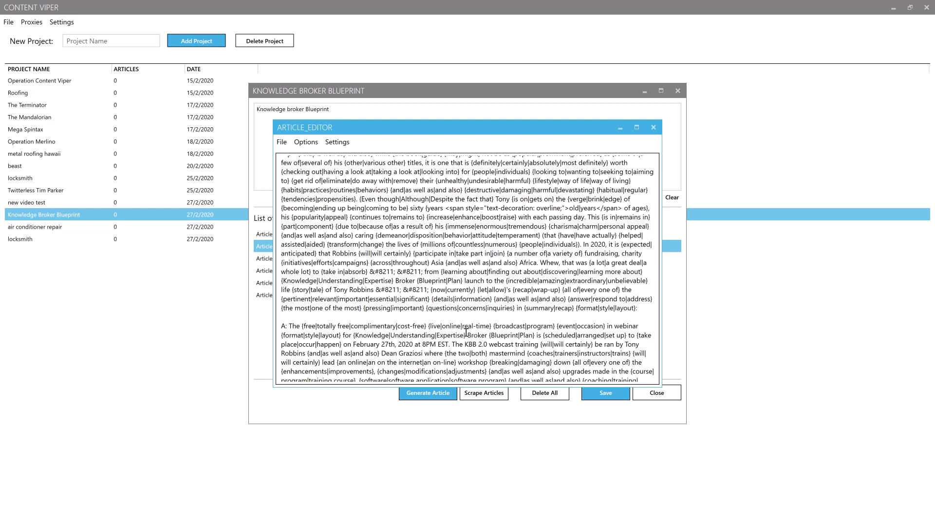
scroll(473, 337, "up", 12)
left_click_drag(474, 339, 479, 69)
left_click(417, 227)
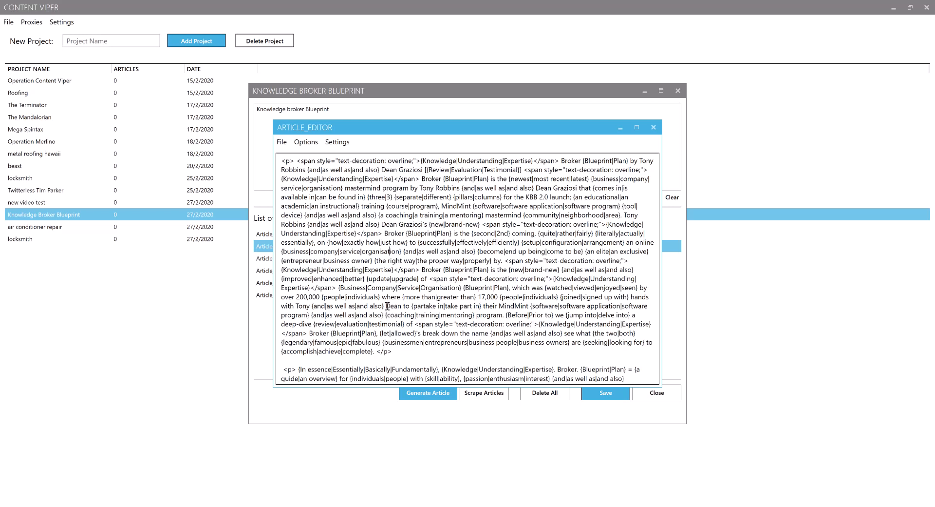
Open the article's Add Videos window, switch to the browser and copy the URL of the "Knowledge Business Blueprint Review" YouTube video.
left_click(306, 142)
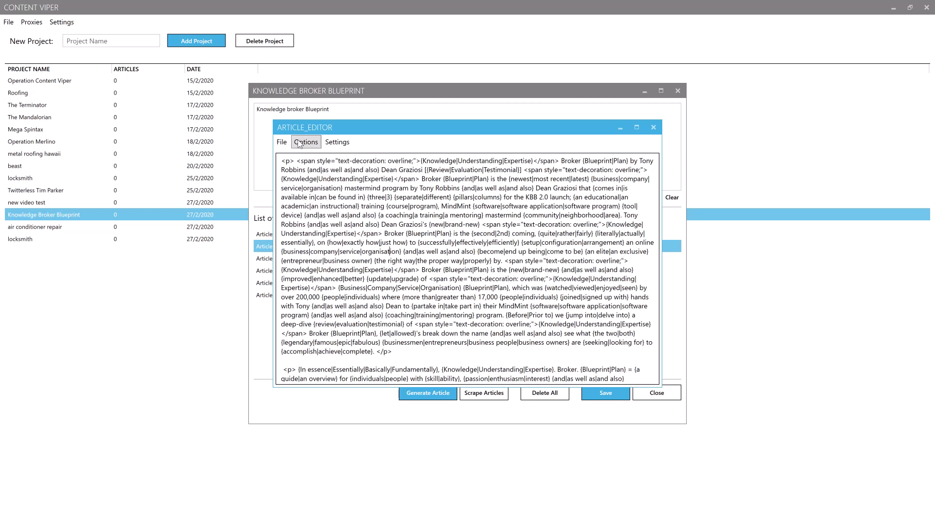
left_click(307, 142)
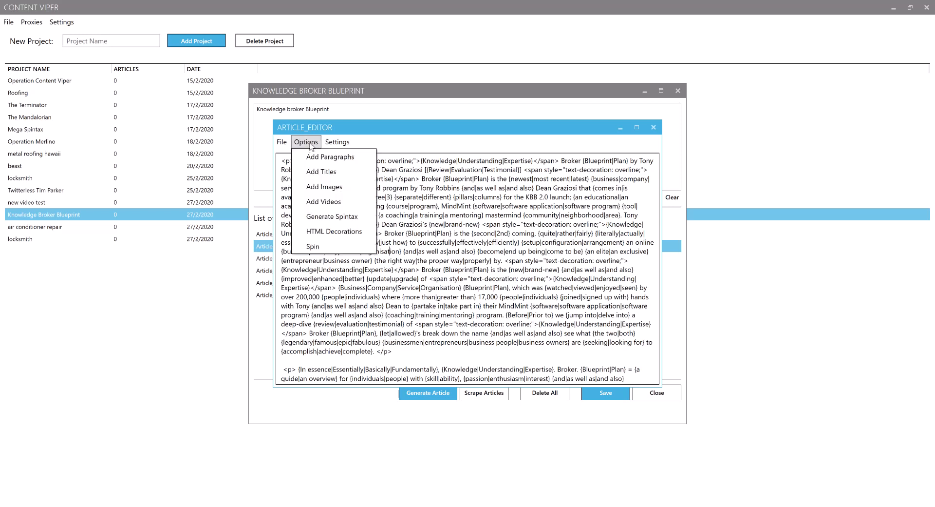
left_click(321, 201)
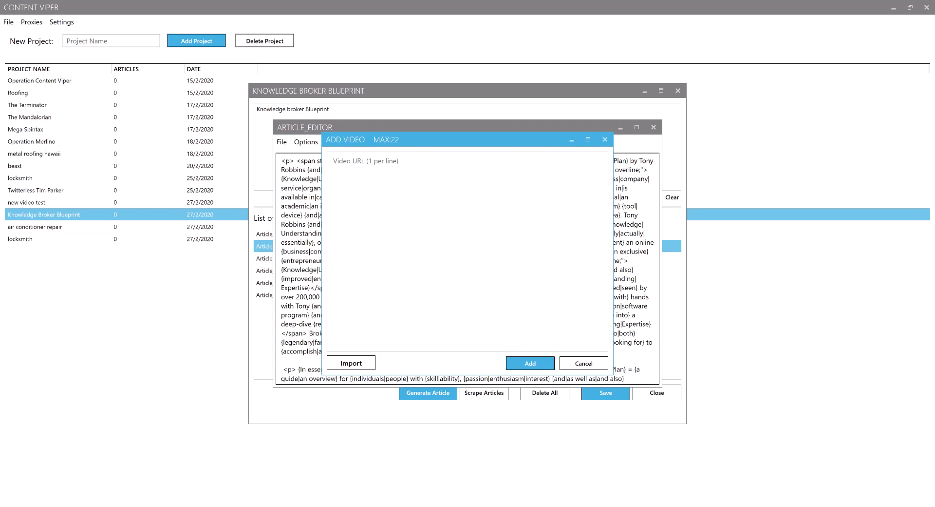
key("alt+Tab")
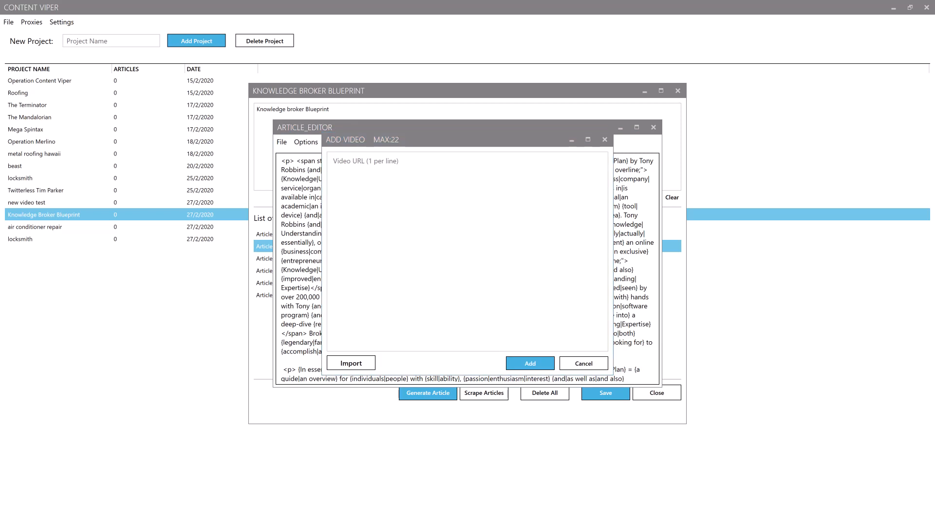
left_click_drag(934, 176, 551, 1)
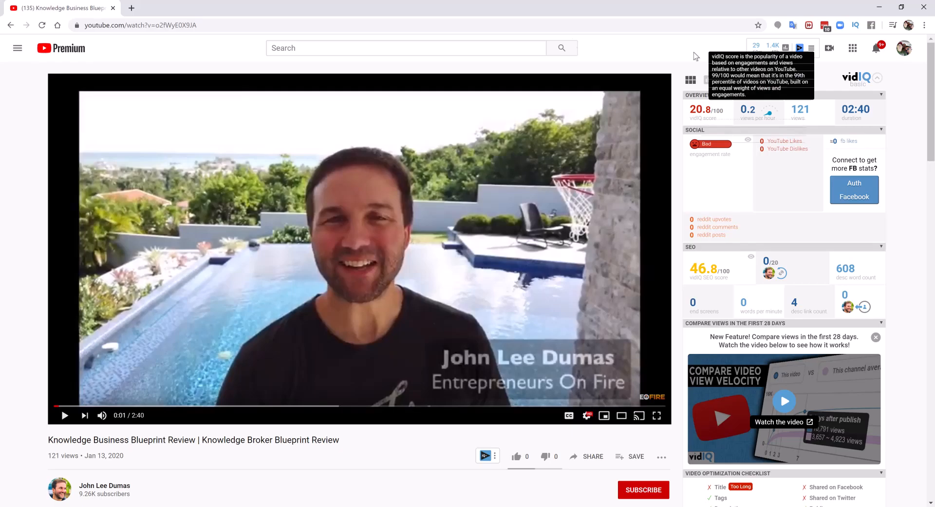
right_click(181, 152)
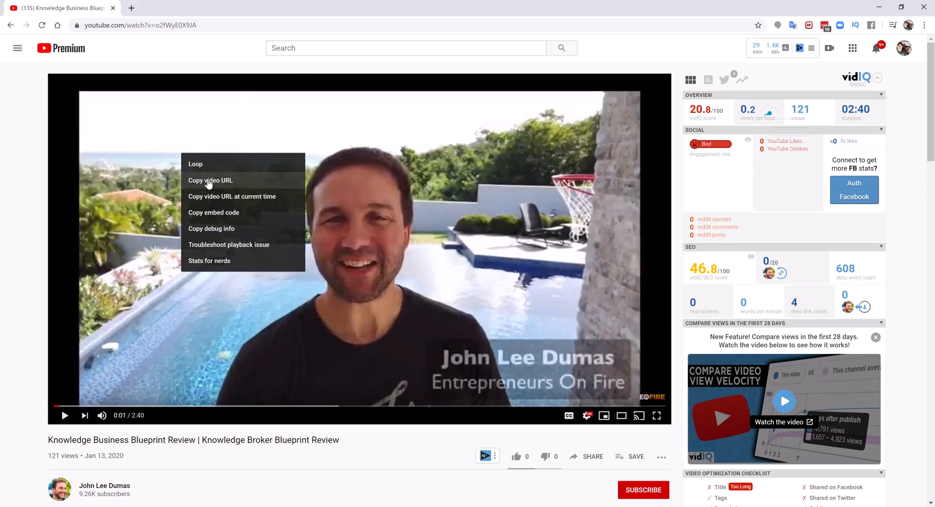
left_click(209, 180)
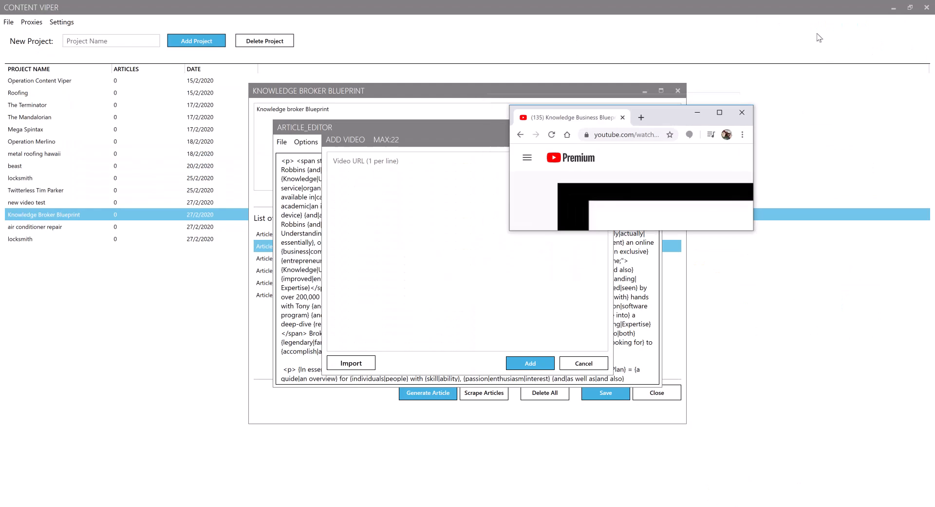
left_click(901, 7)
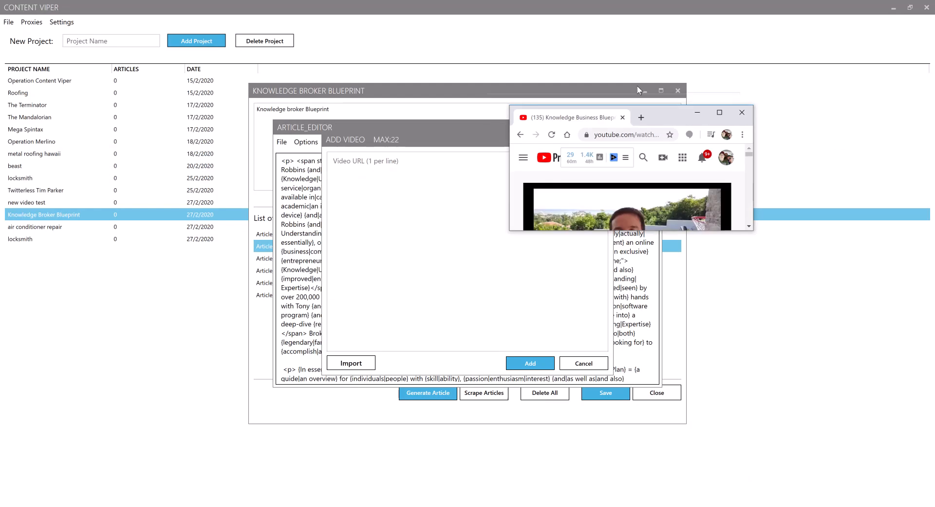
left_click_drag(508, 231, 429, 387)
left_click_drag(598, 112, 735, 88)
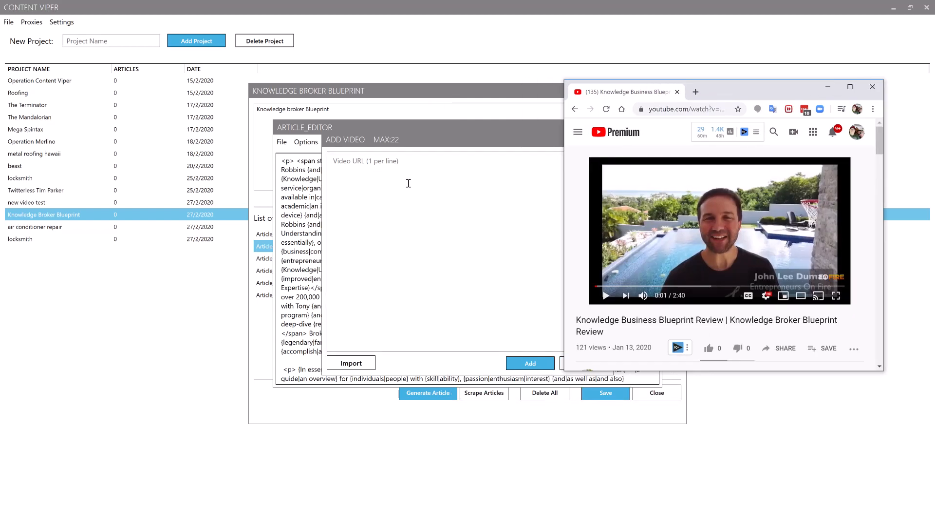
left_click(397, 186)
key("ctrl+v")
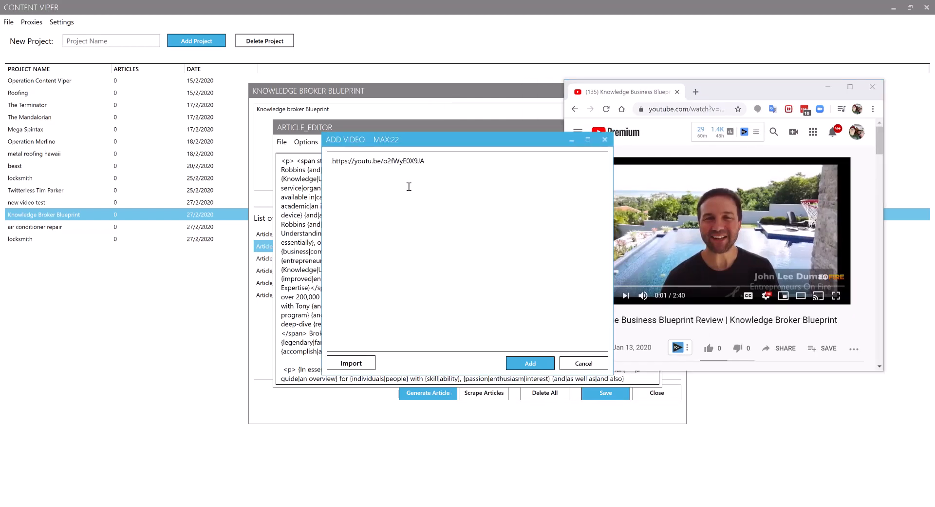
Go back to the Google results in the browser and open the "Knowledge Broker Blueprint Review - Vimeo PRO" page in a maximized window.
left_click(731, 90)
left_click(575, 109)
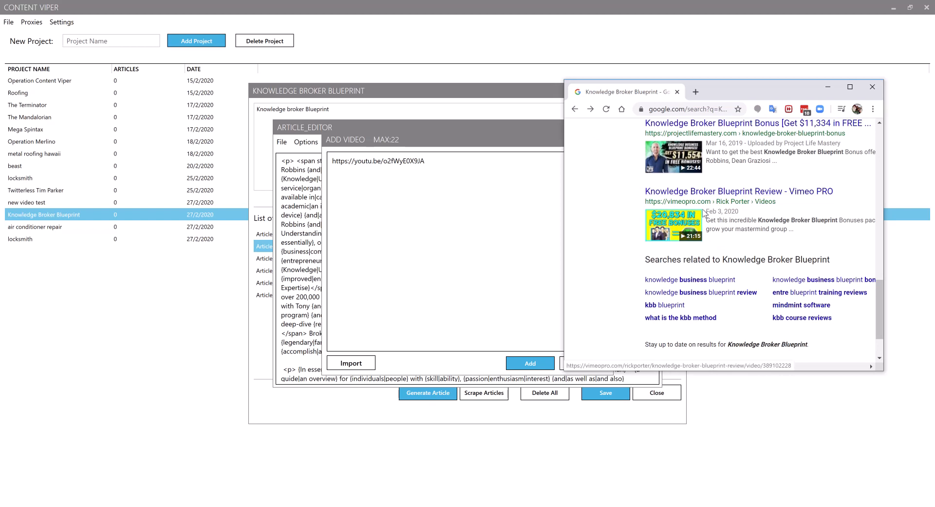
left_click(690, 219)
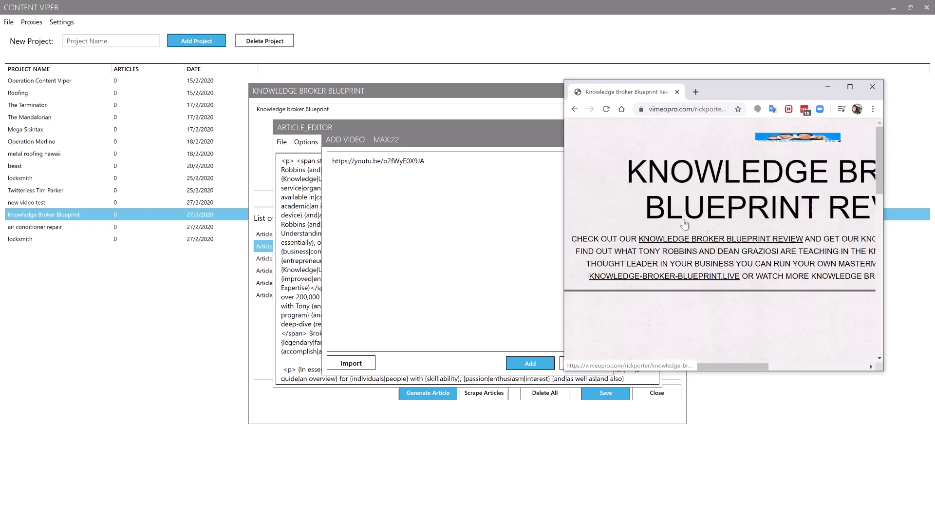
scroll(693, 245, "down", 4)
scroll(694, 245, "down", 2)
scroll(693, 240, "up", 2)
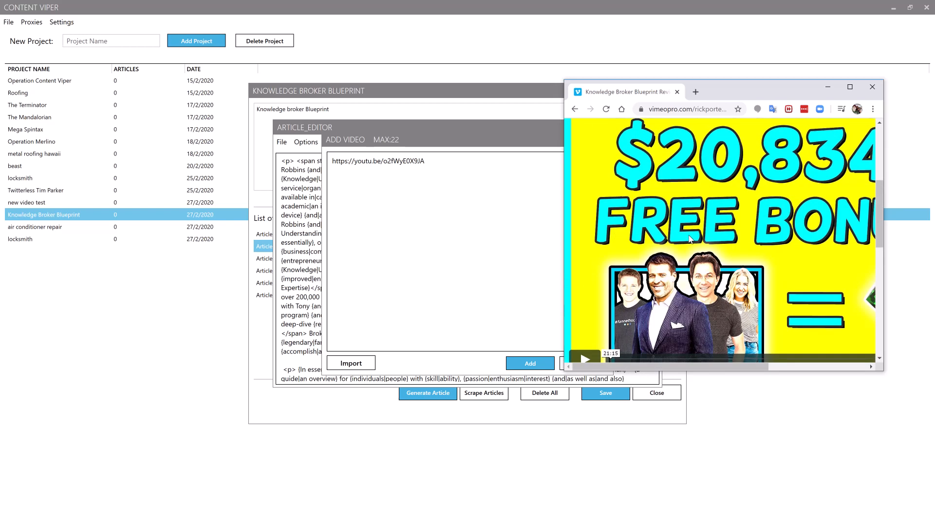
scroll(741, 259, "up", 3)
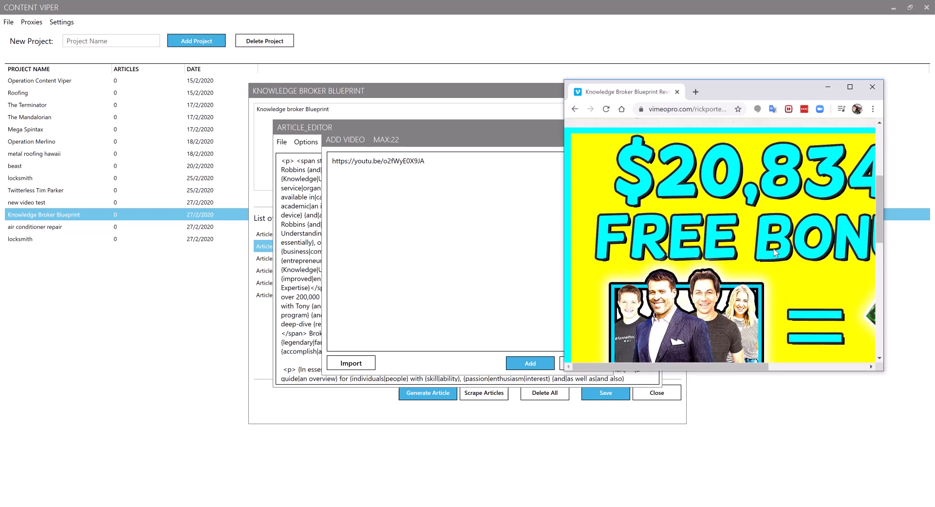
scroll(741, 259, "down", 3)
left_click(850, 86)
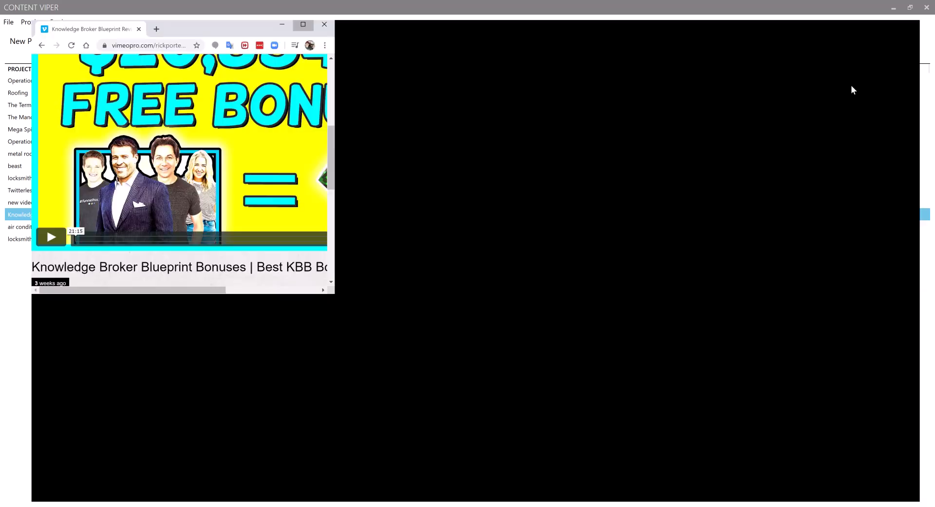
scroll(534, 122, "up", 5)
Show the Vimeo video's share options and follow its direct vimeo.com link.
right_click(452, 272)
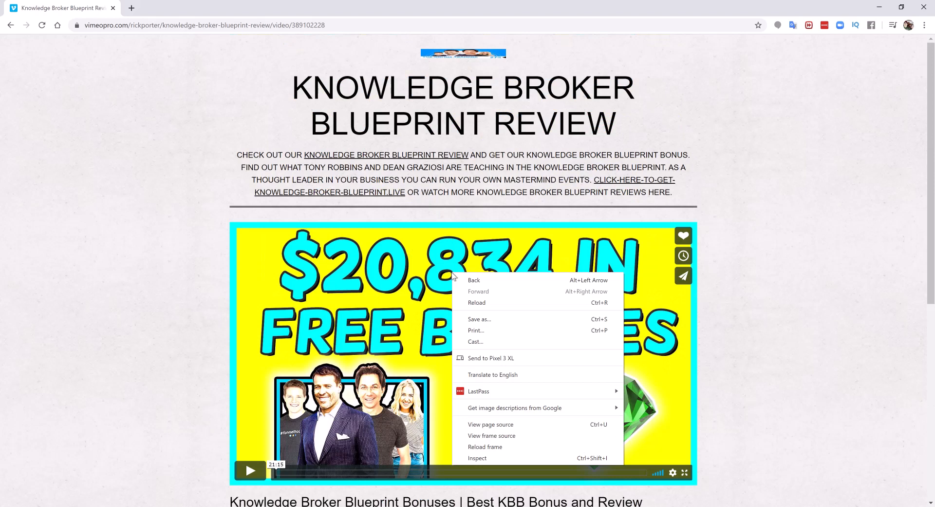
left_click(173, 399)
left_click(252, 477)
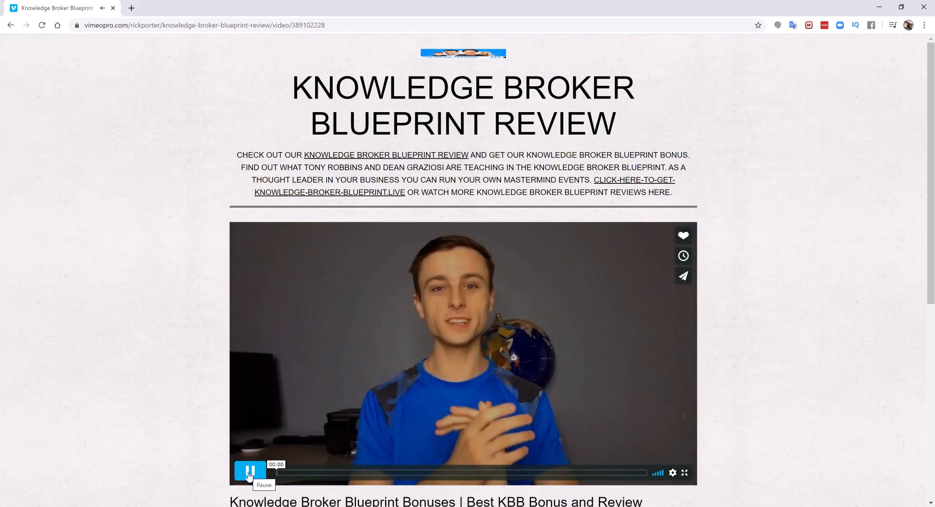
left_click(250, 475)
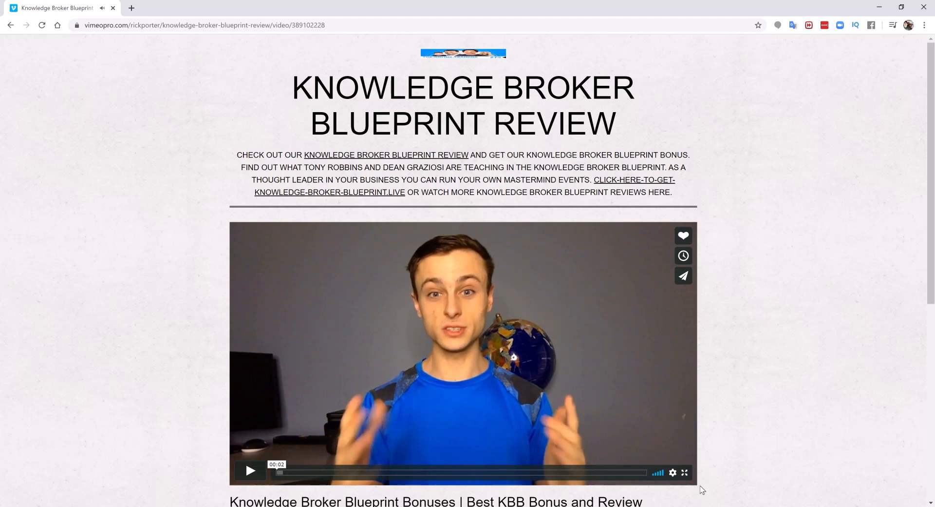
left_click(684, 276)
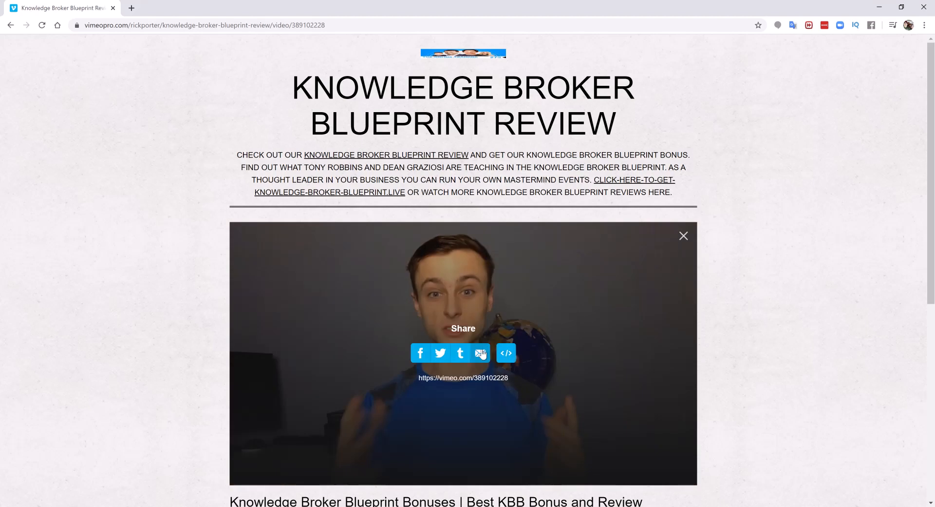
left_click(469, 378)
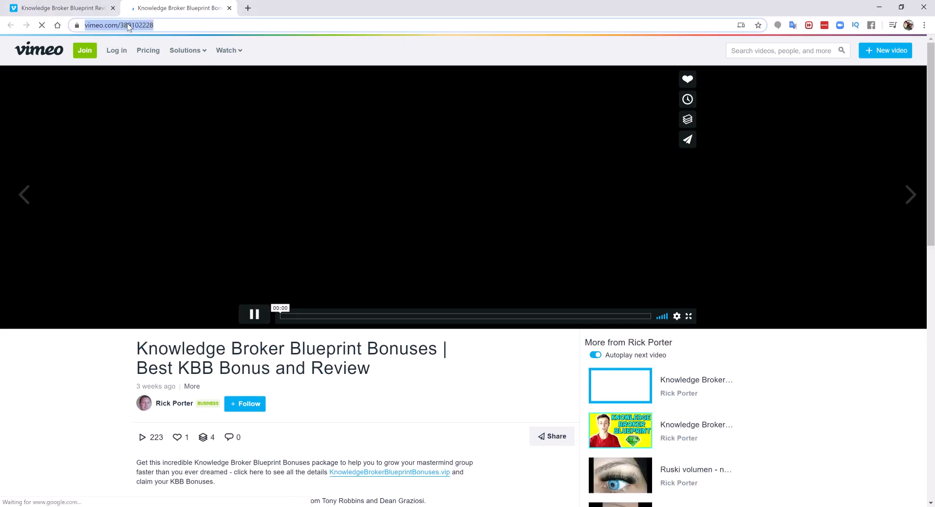
right_click(126, 26)
left_click(146, 90)
left_click(398, 245)
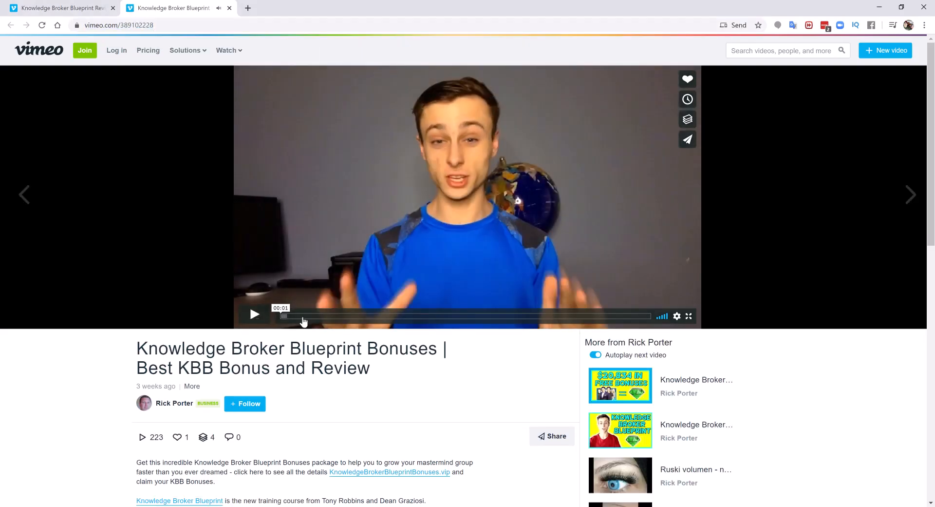
left_click(69, 8)
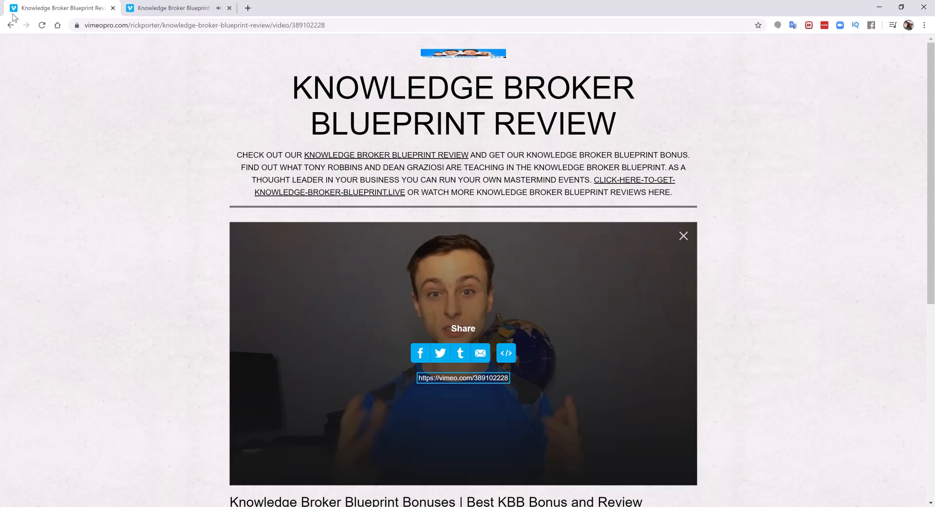
left_click(901, 7)
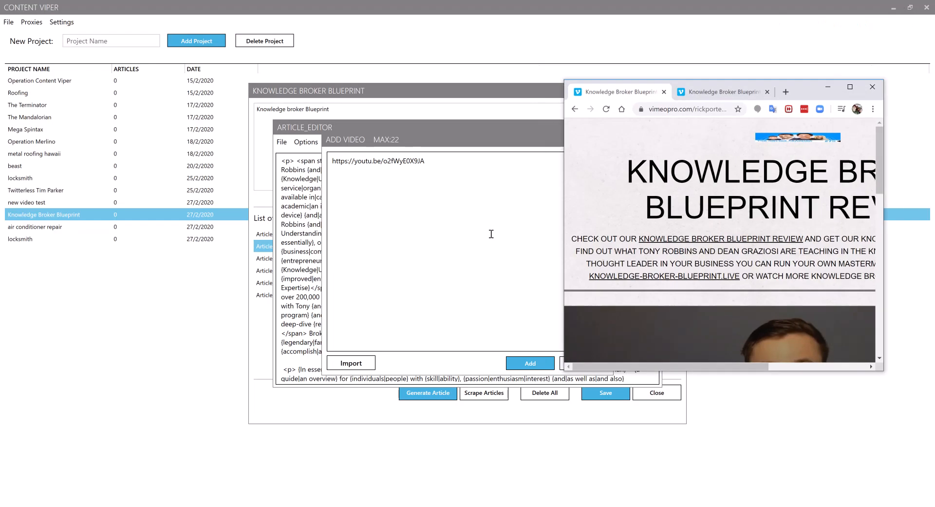
left_click(406, 217)
key("ctrl+v")
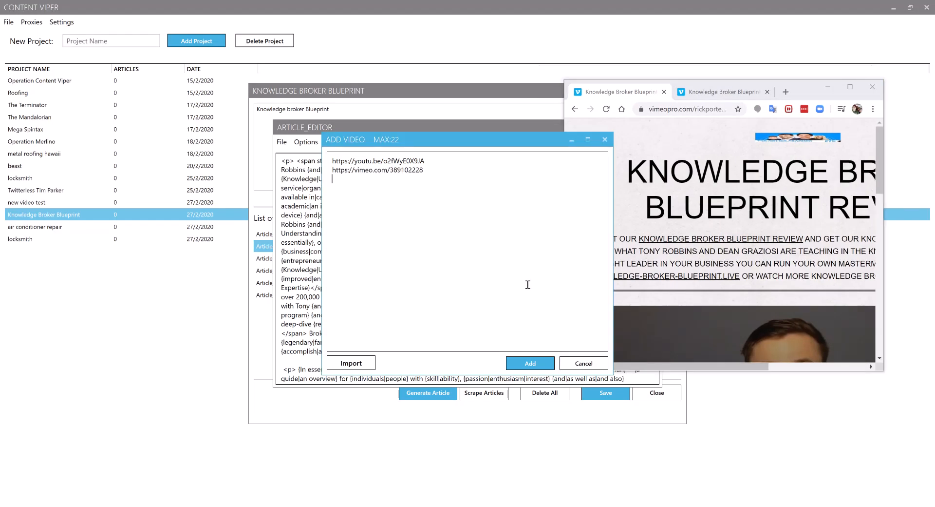
Return to the Google results and open the "My Knowledge Broker Blueprint Bonus Package" YouTube video, pausing its playback.
left_click(583, 114)
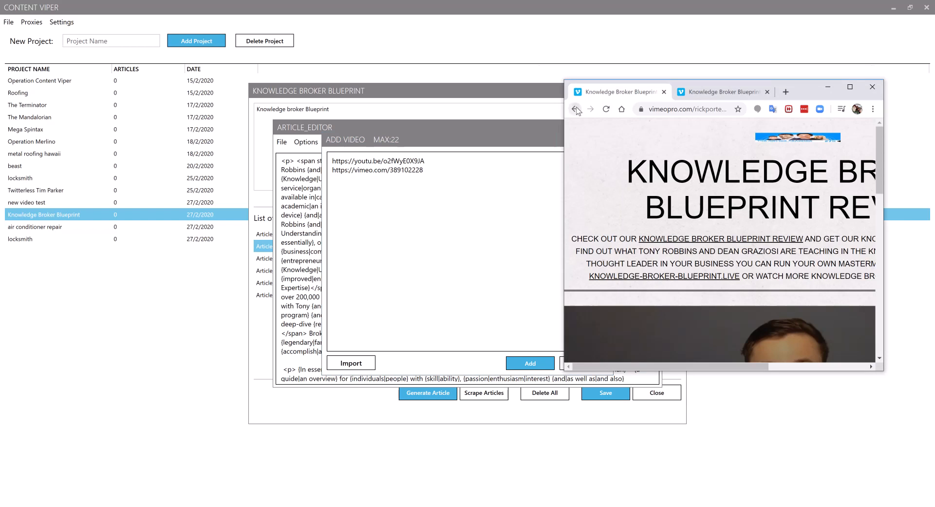
left_click(575, 109)
scroll(626, 267, "up", 10)
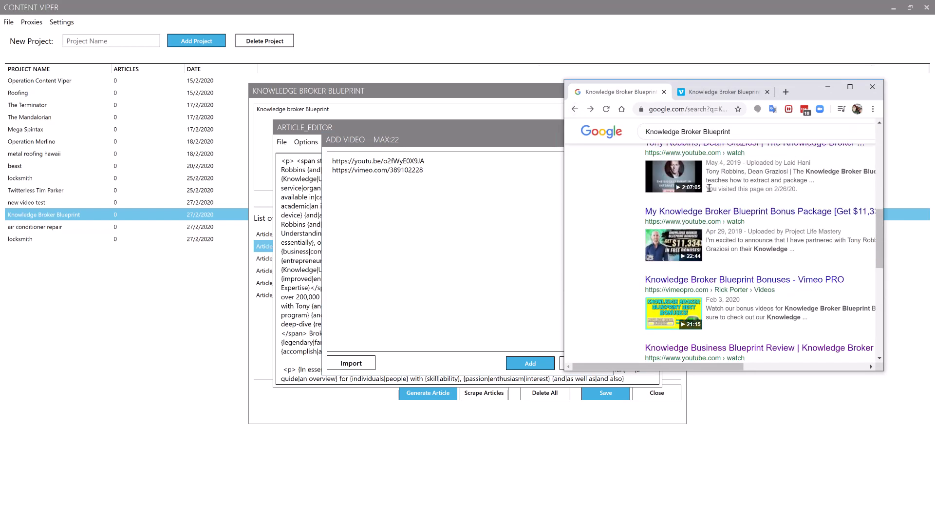
scroll(729, 292, "down", 5)
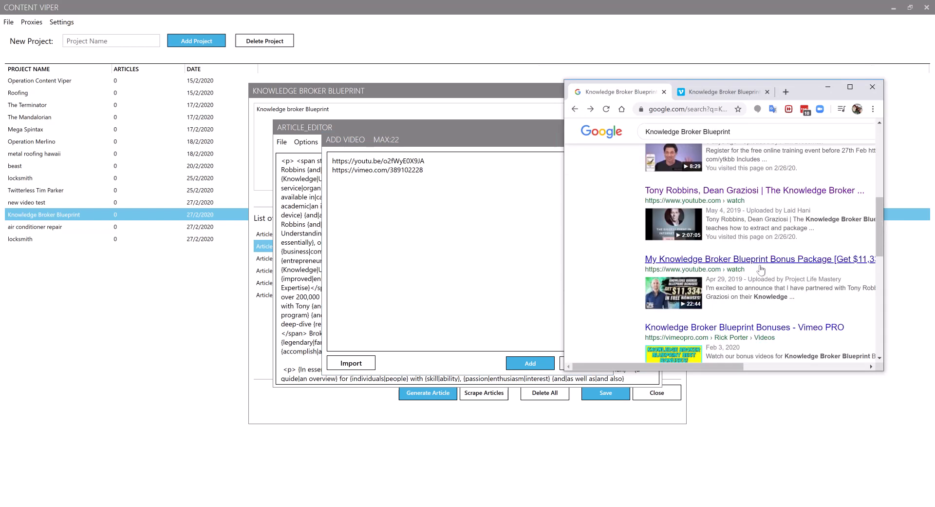
left_click(670, 288)
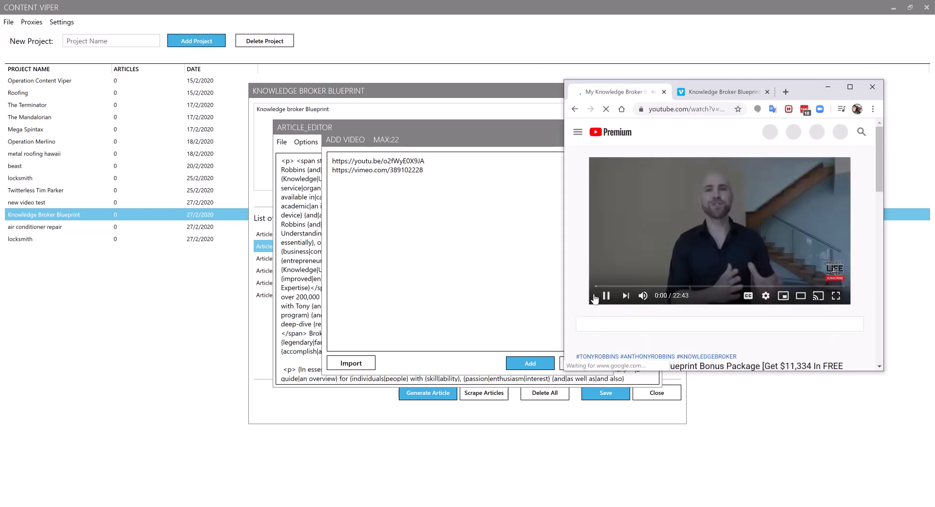
left_click(607, 295)
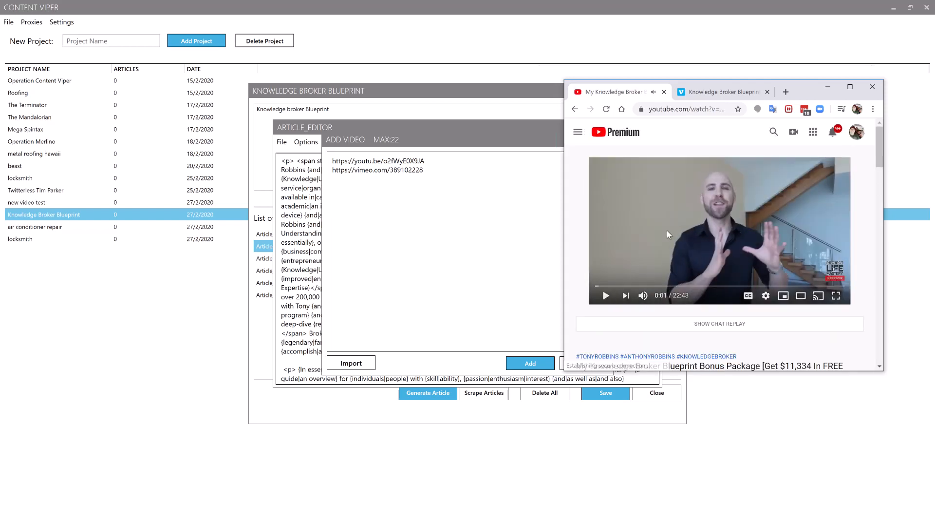
left_click(606, 296)
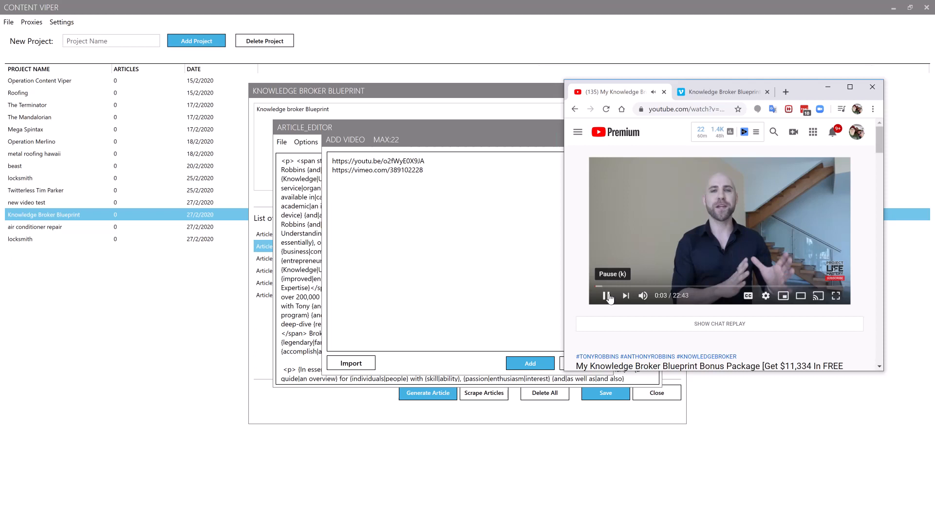
left_click(607, 295)
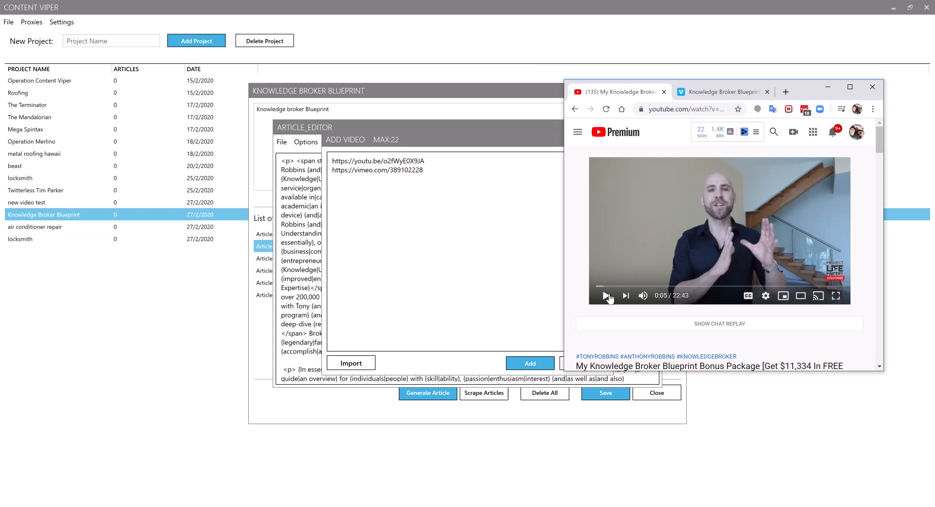
left_click(607, 296)
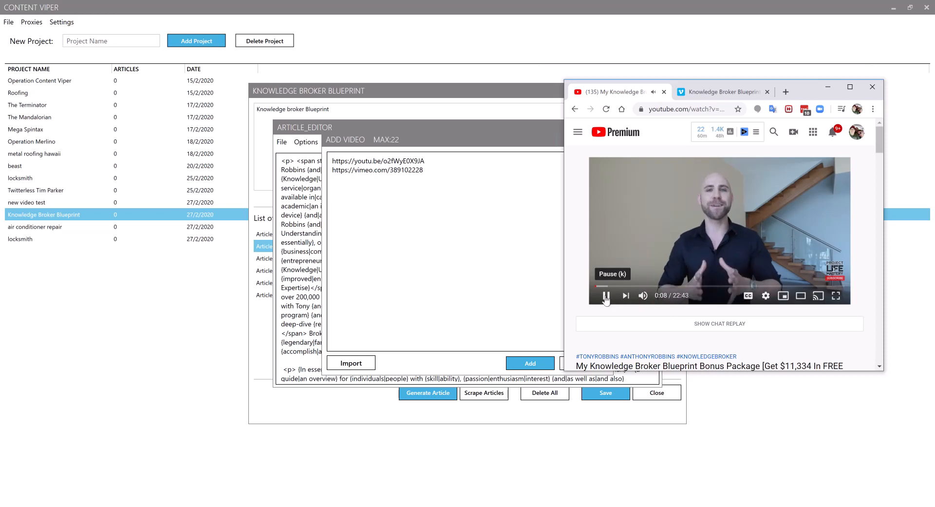
left_click(606, 298)
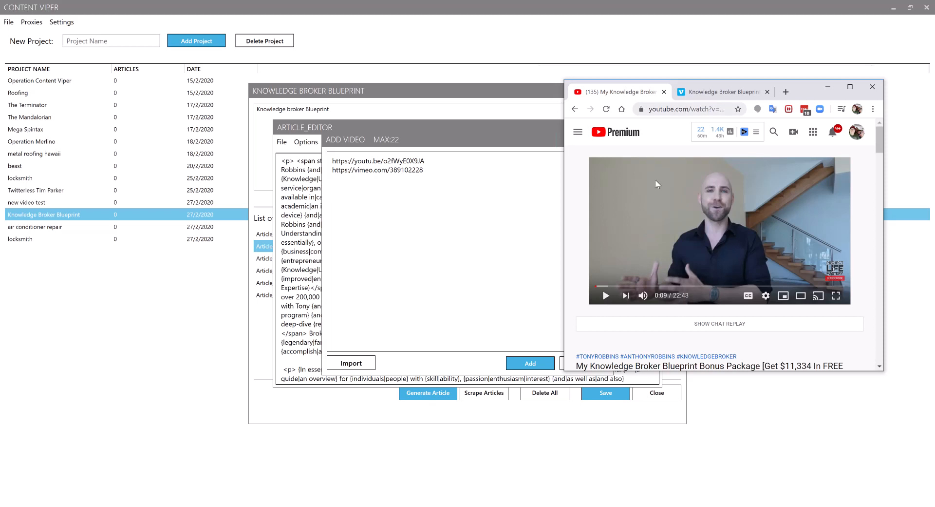
right_click(656, 210)
left_click(672, 236)
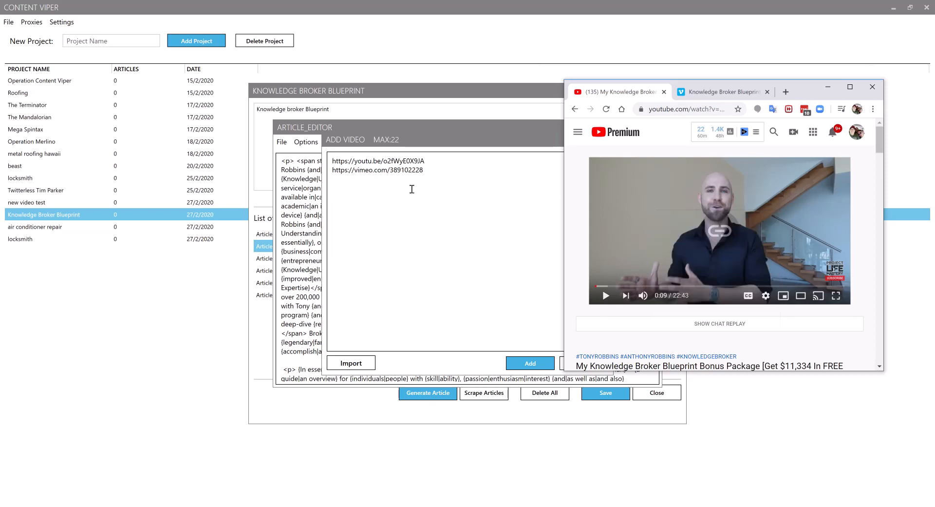
left_click(381, 182)
key("ctrl+v")
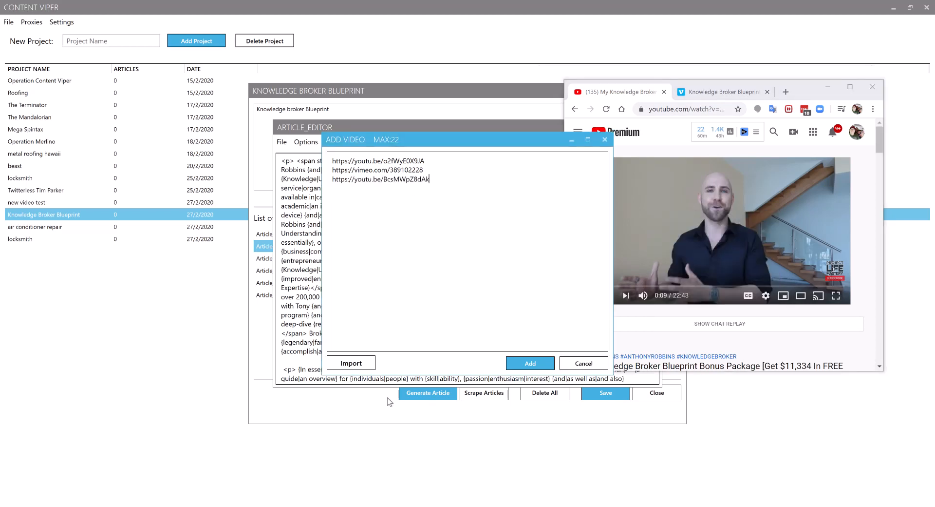
left_click(525, 364)
left_click(477, 242)
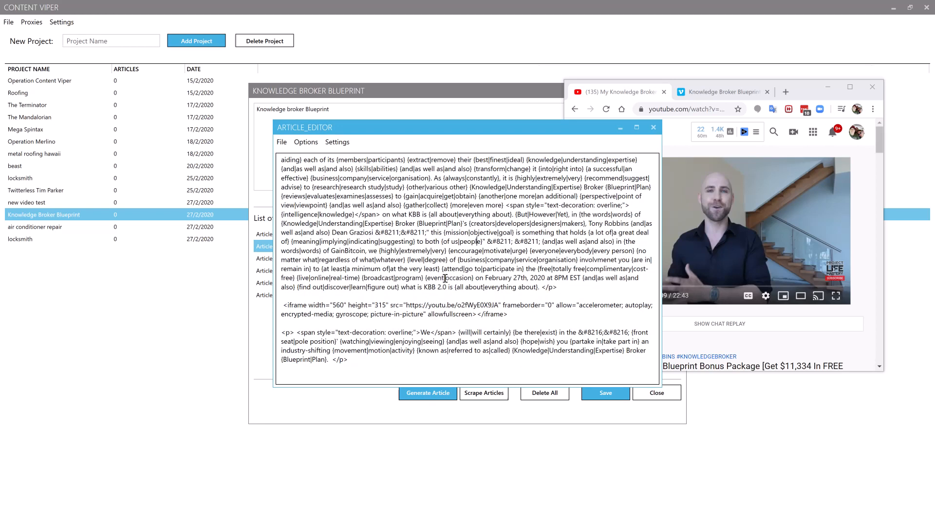
Examine the embedded video iframe code and the surrounding article text, and close the browser window.
triple_click(522, 310)
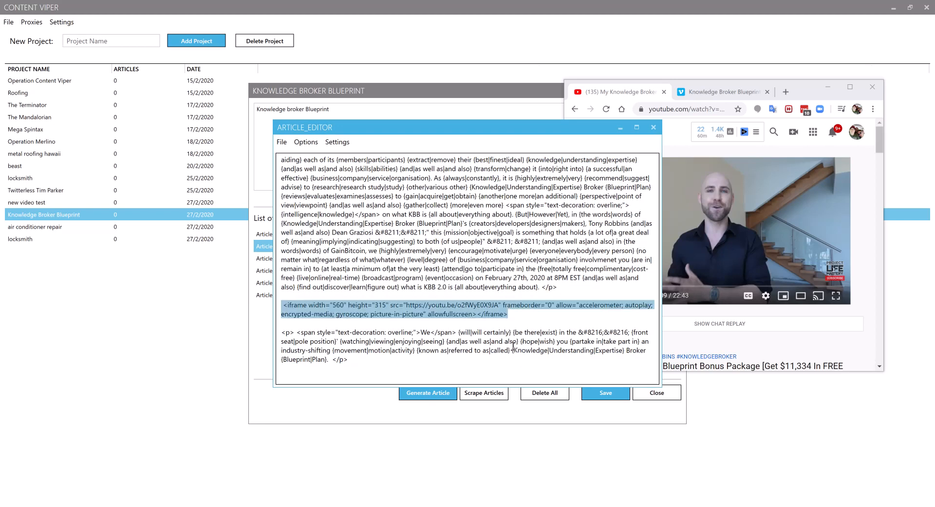
left_click(519, 314)
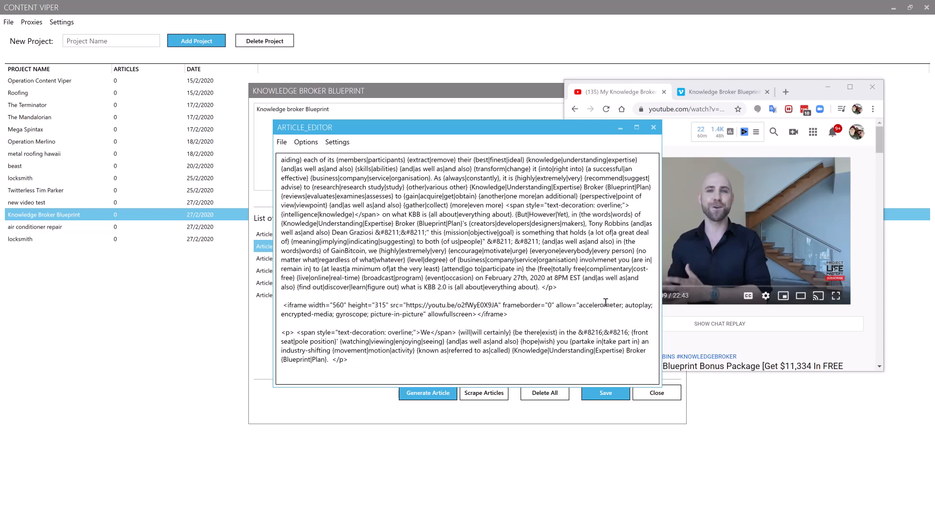
left_click_drag(649, 355, 497, 20)
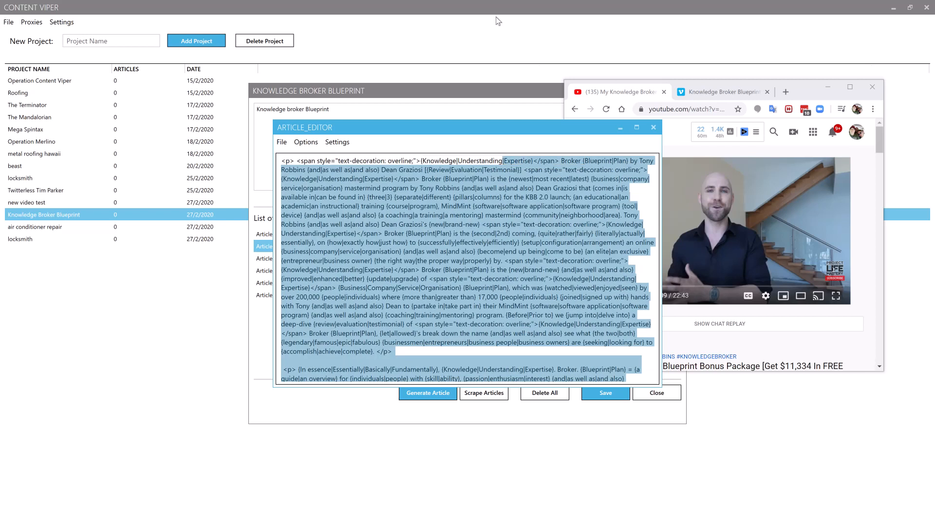
left_click(423, 227)
scroll(440, 296, "down", 6)
scroll(444, 336, "up", 5)
scroll(444, 335, "up", 2)
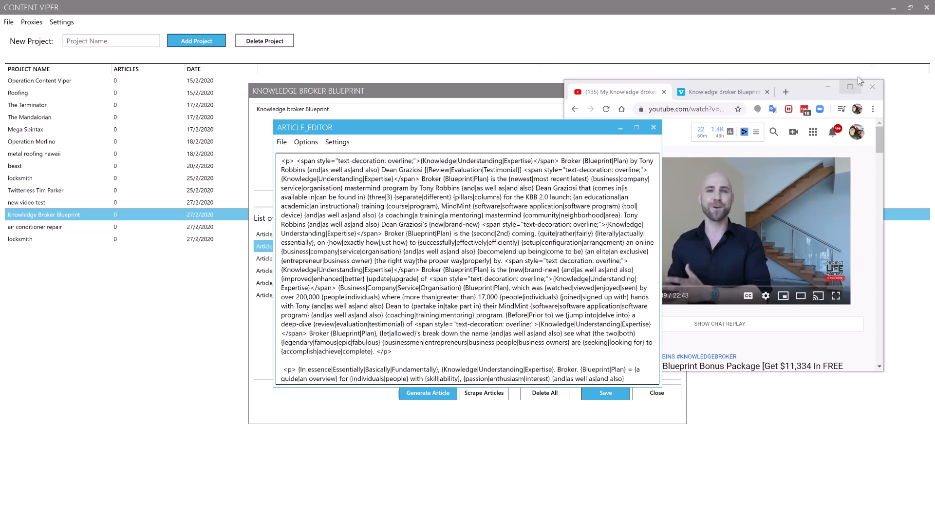
left_click(872, 88)
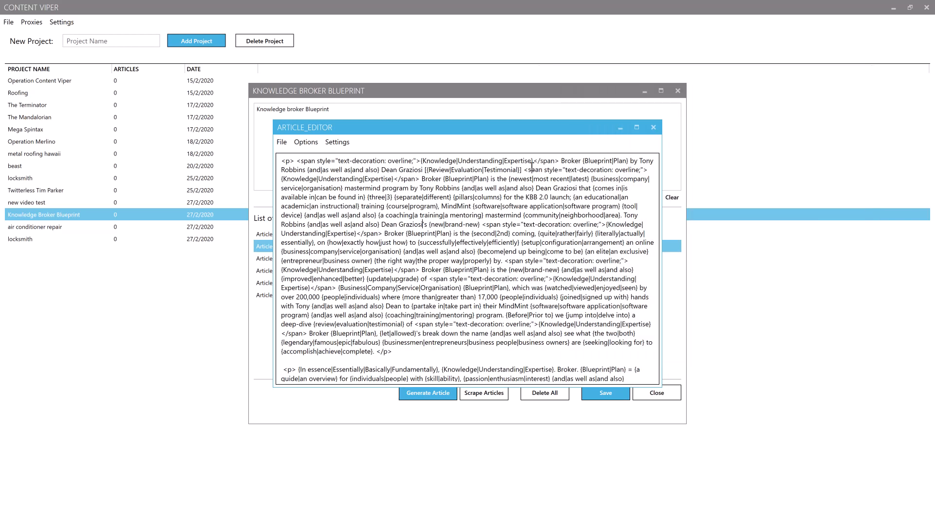
Inspect the Add Images options for image URLs, alt text and file import, and leave them without adding images.
left_click(303, 142)
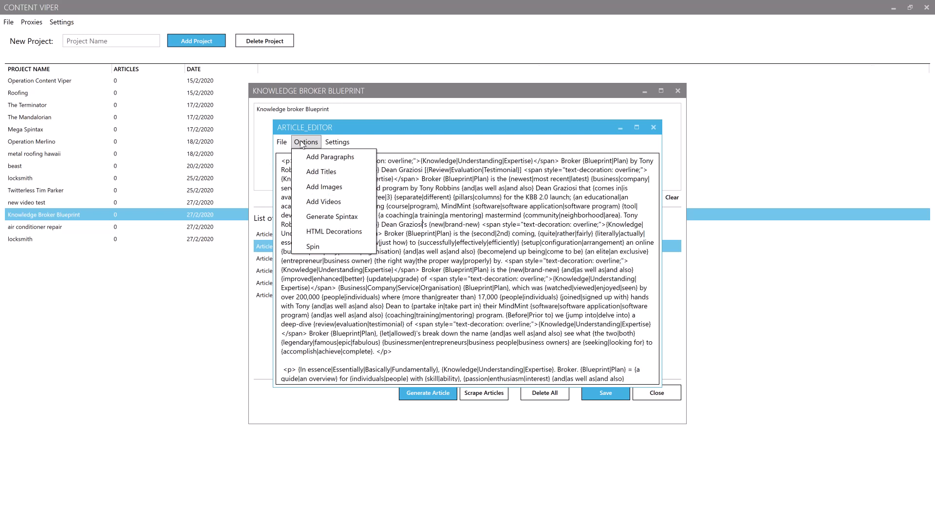
left_click(323, 187)
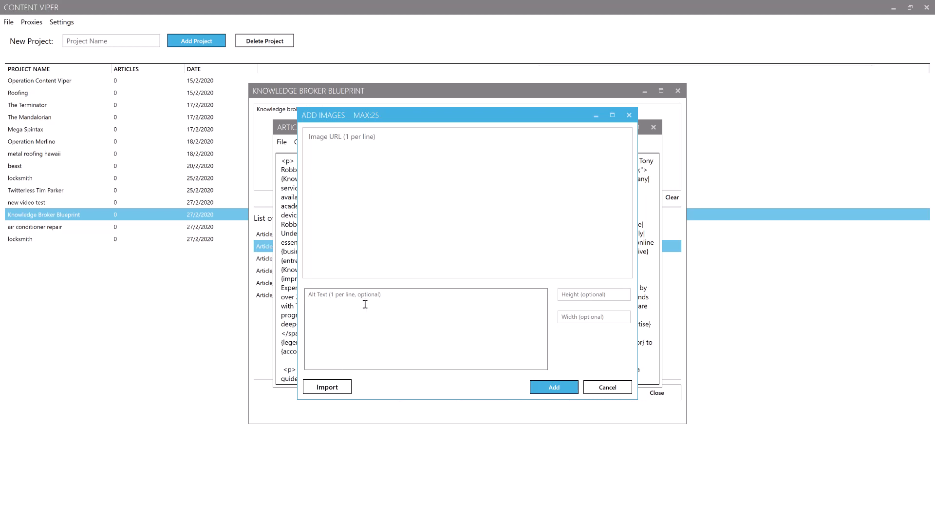
left_click(363, 163)
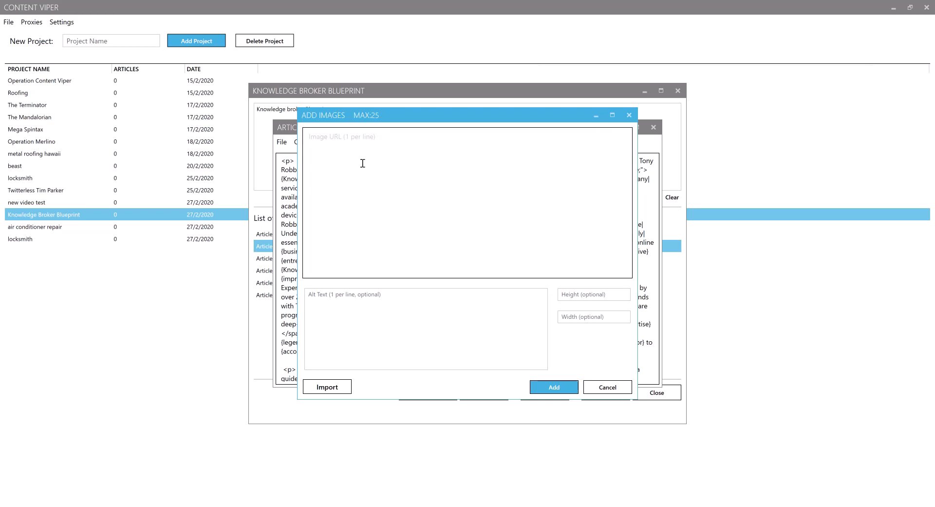
left_click(346, 324)
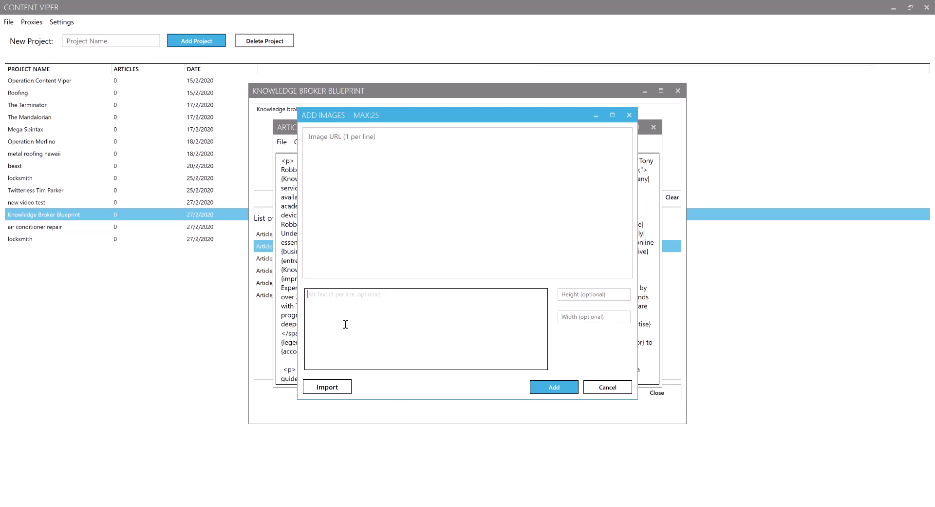
left_click(327, 386)
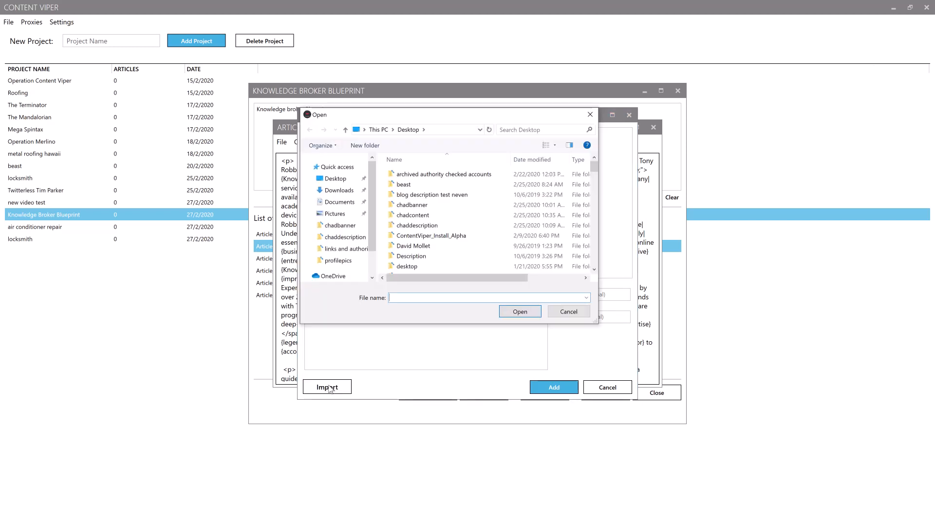
left_click(576, 314)
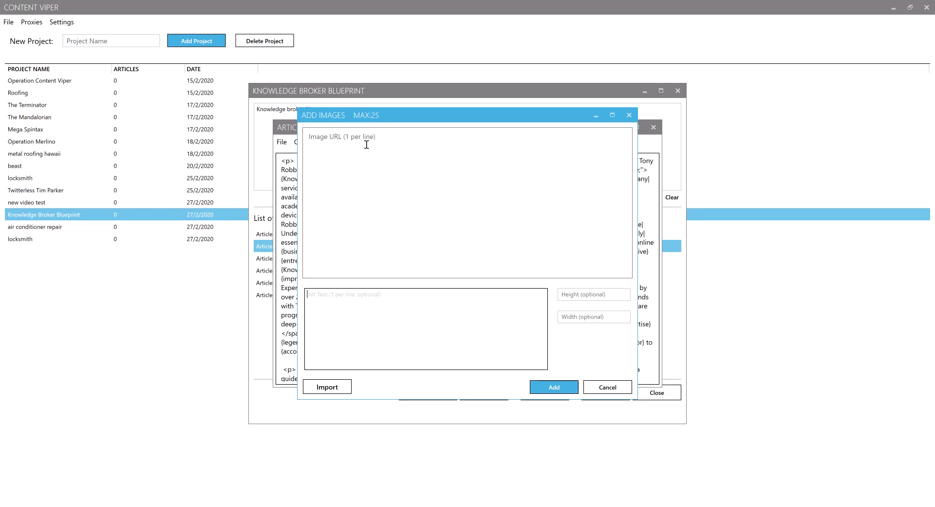
left_click(365, 338)
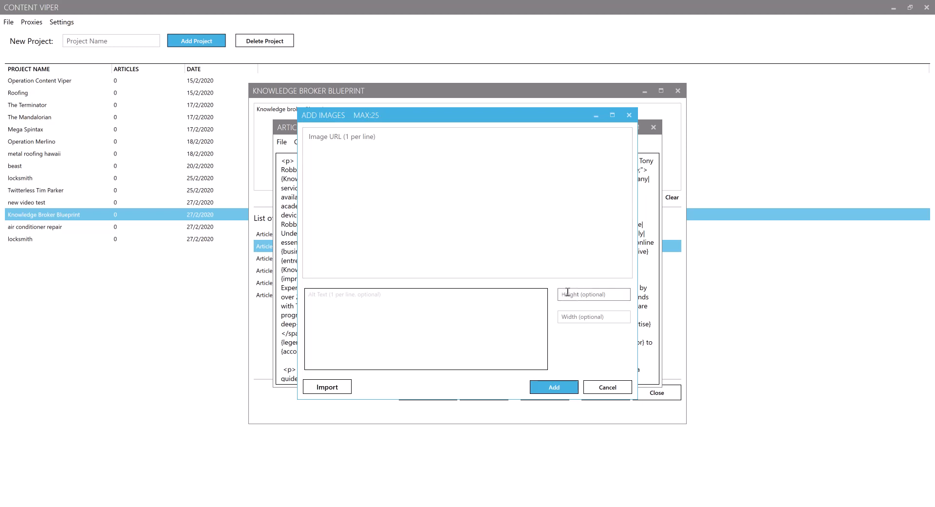
left_click(608, 387)
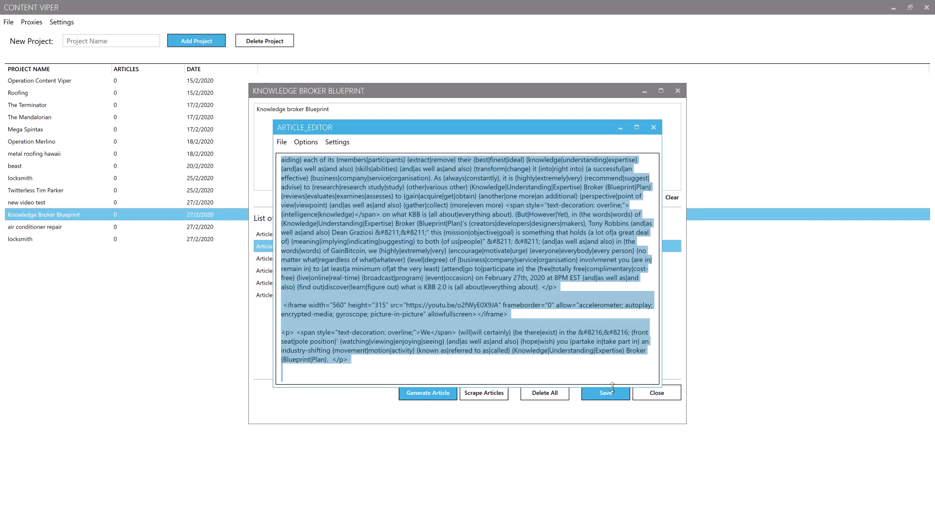
Look through the article's embedded videos and save a copy of the article under the name "kbb a".
left_click(422, 233)
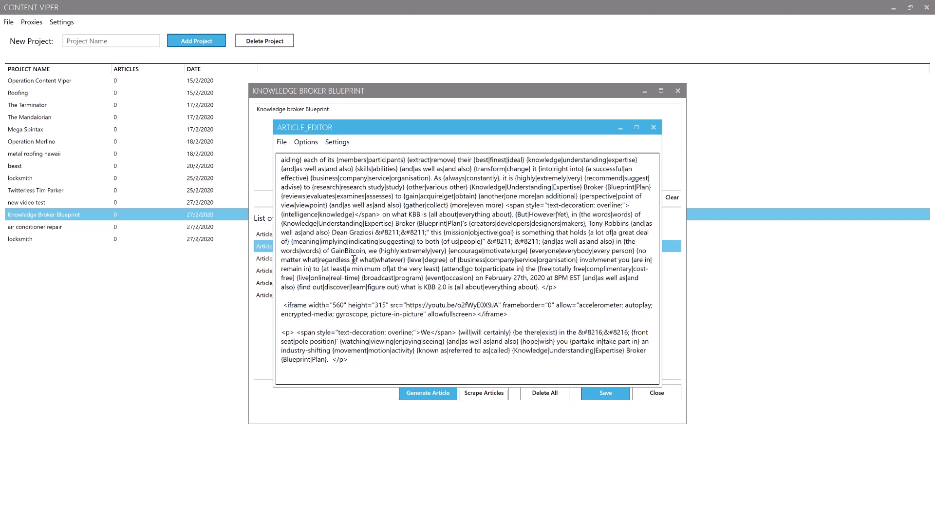
scroll(321, 273, "up", 10)
scroll(302, 190, "up", 15)
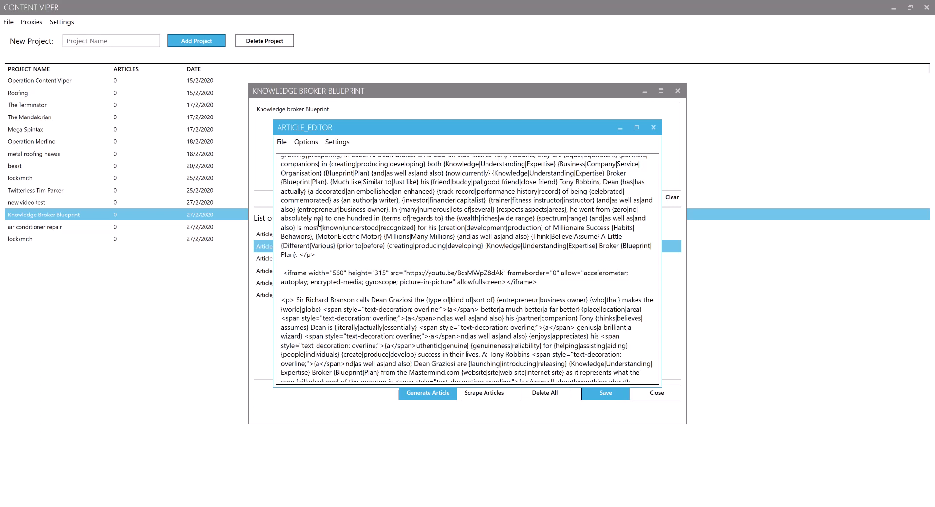
scroll(313, 234, "up", 4)
left_click(282, 141)
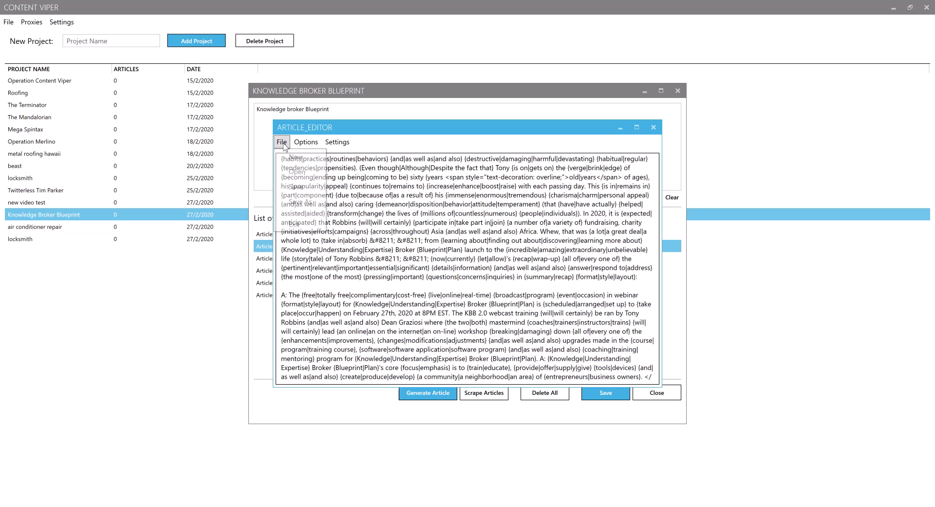
left_click(296, 199)
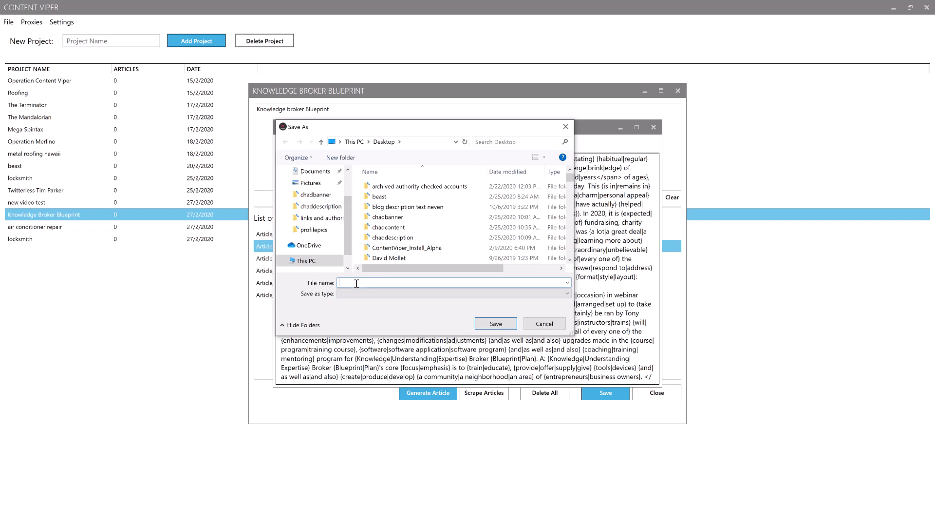
type("kbb a")
left_click(495, 323)
Save the changes to the original article and close the article editor.
left_click(282, 141)
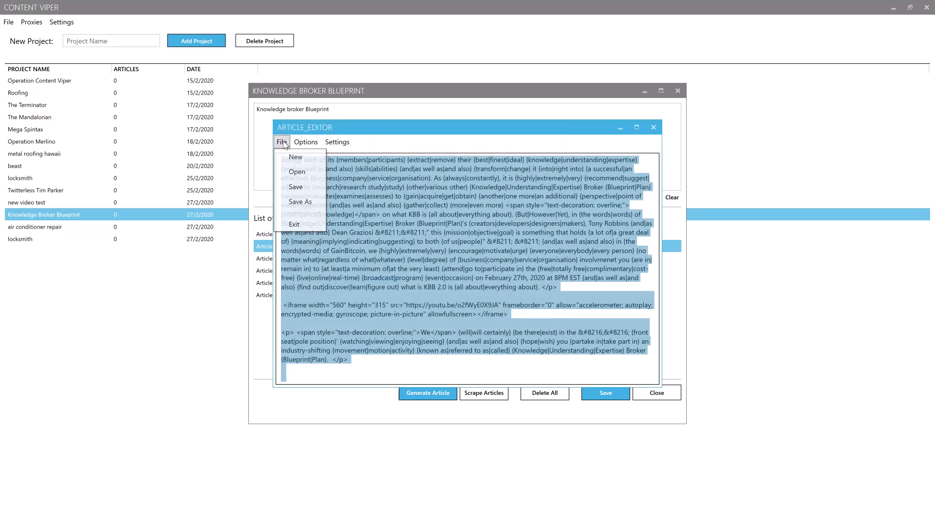
left_click(297, 187)
left_click(421, 239)
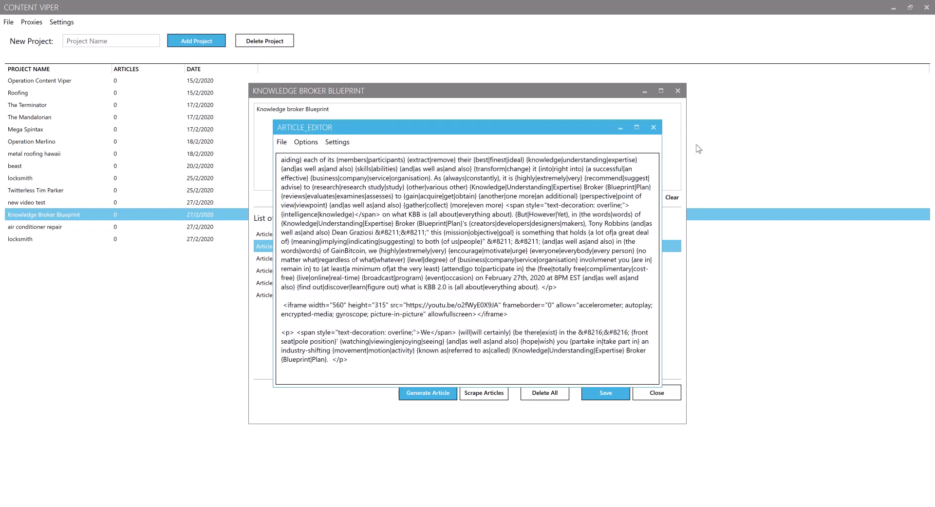
left_click(654, 127)
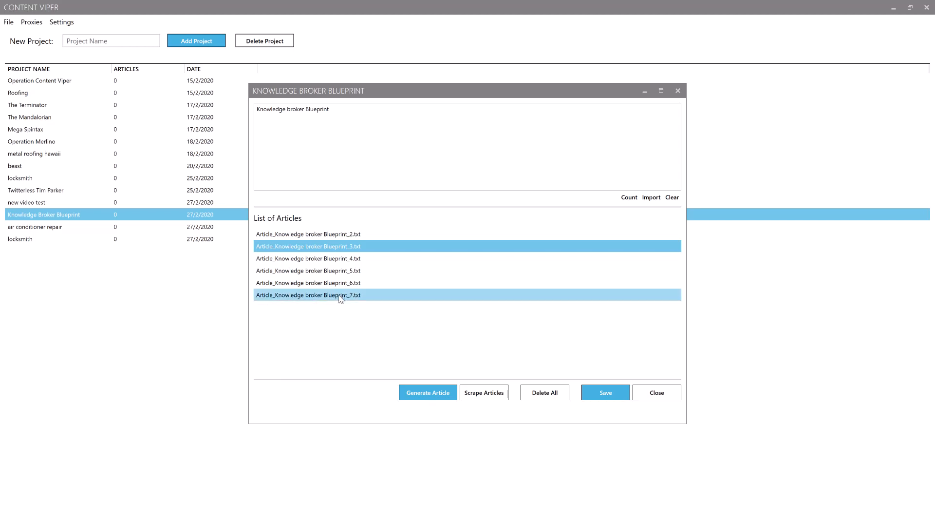
Reopen Article_Knowledge broker Blueprint_3.txt to check its saved spintax content, and close it again.
double_click(339, 247)
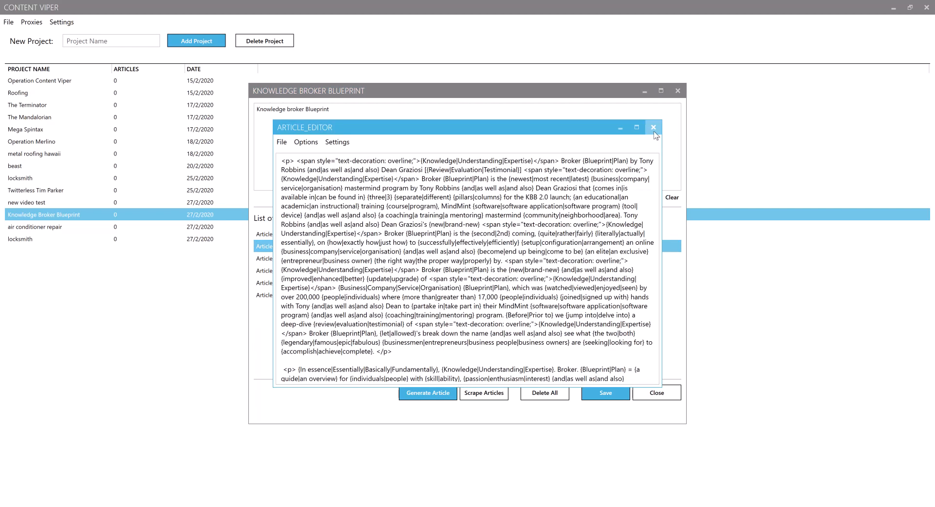
left_click(653, 130)
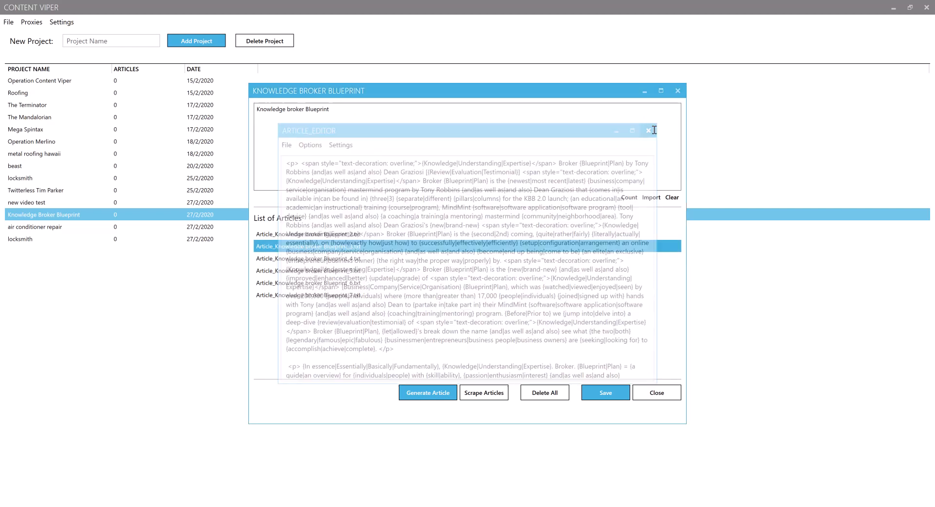
double_click(333, 247)
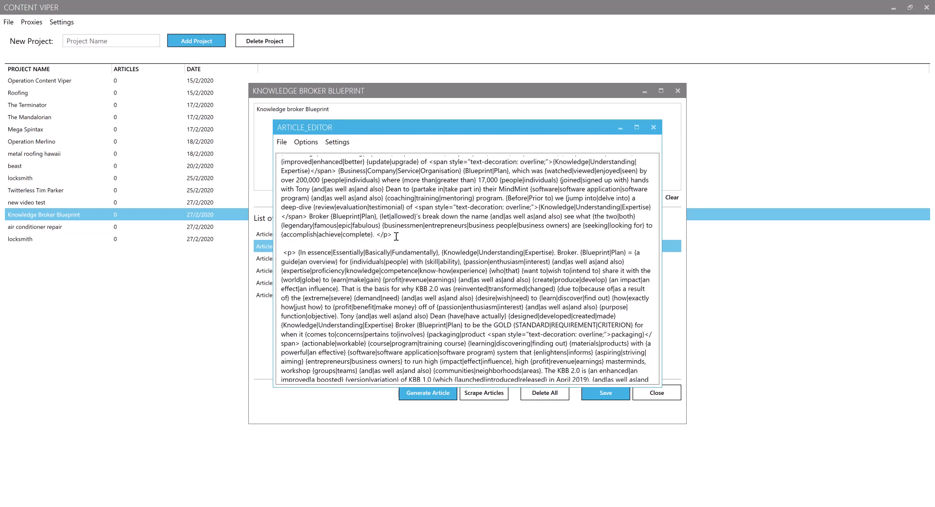
scroll(398, 233, "up", 4)
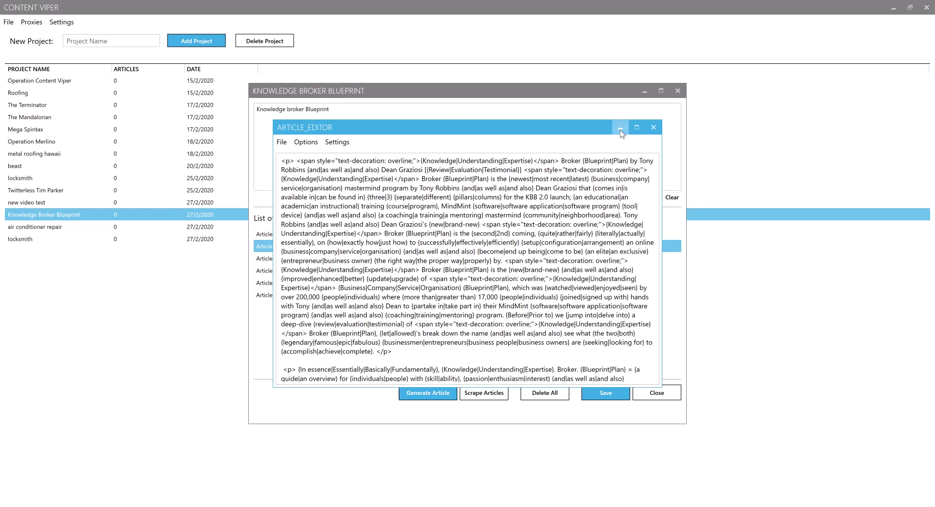
left_click(656, 127)
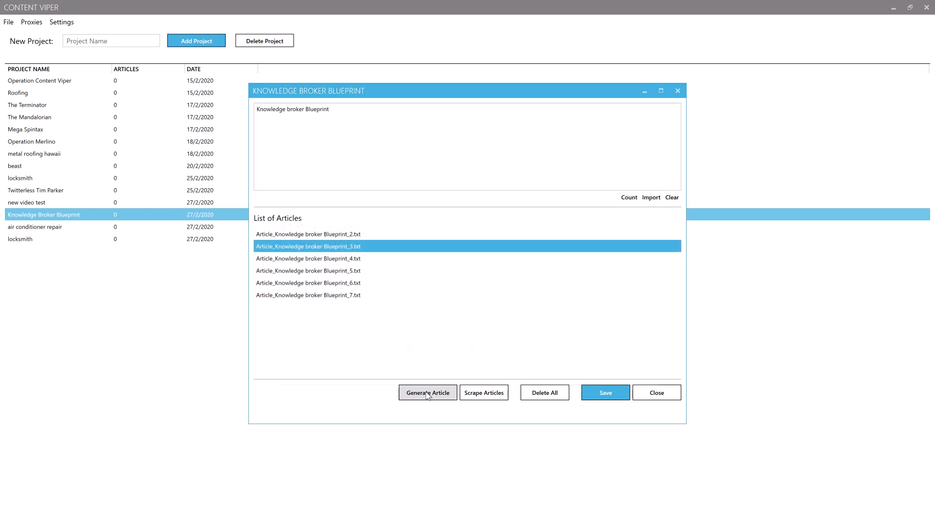
Set up article generation with the single source Article_Knowledge broker Blueprint_3.txt and 3 articles to generate.
left_click(427, 394)
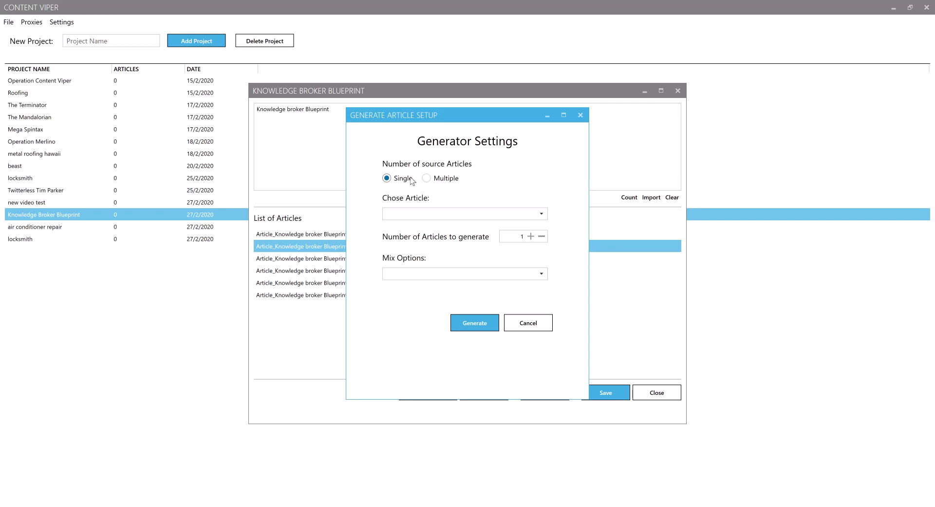
left_click(426, 178)
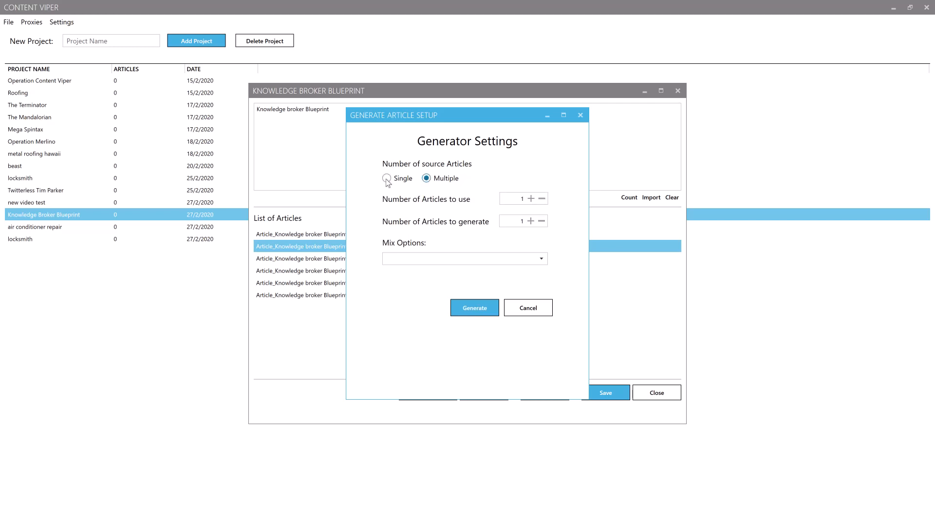
left_click(387, 178)
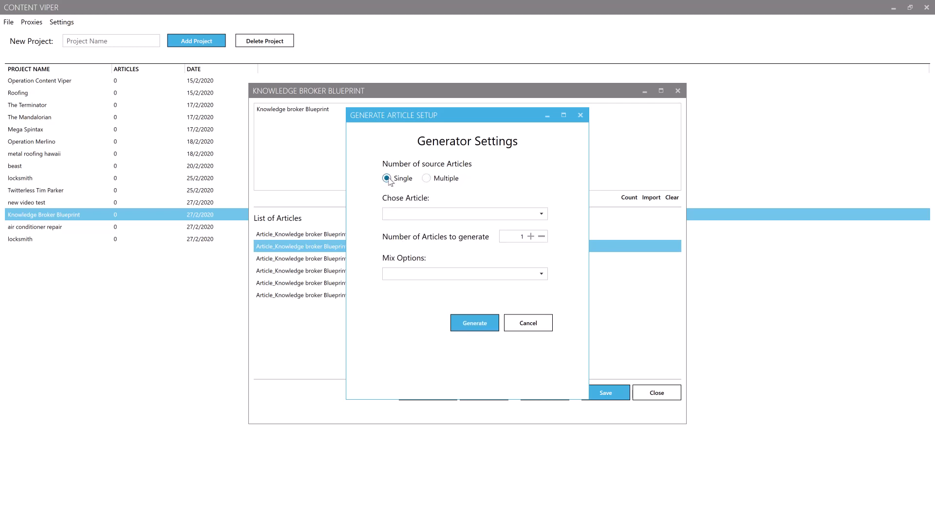
left_click(402, 216)
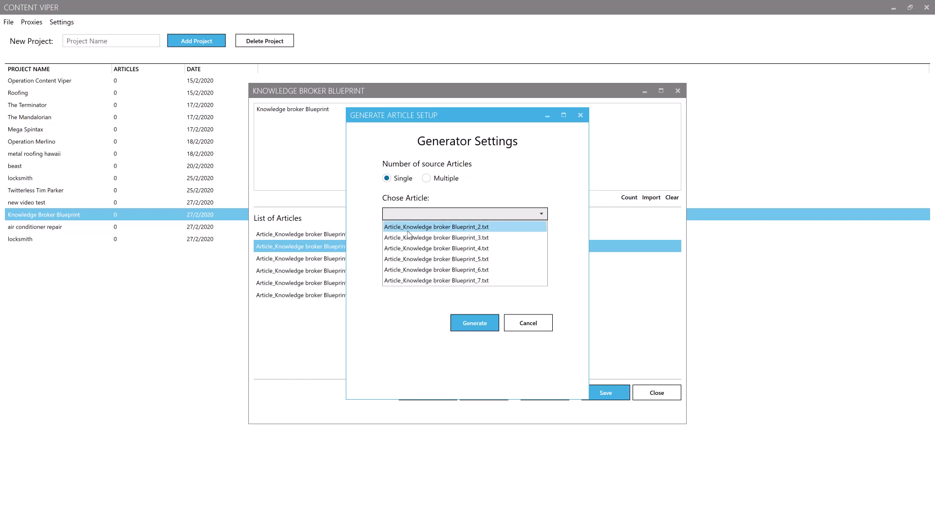
left_click(408, 235)
left_click_drag(451, 126, 496, 120)
left_click(519, 209)
left_click(525, 231)
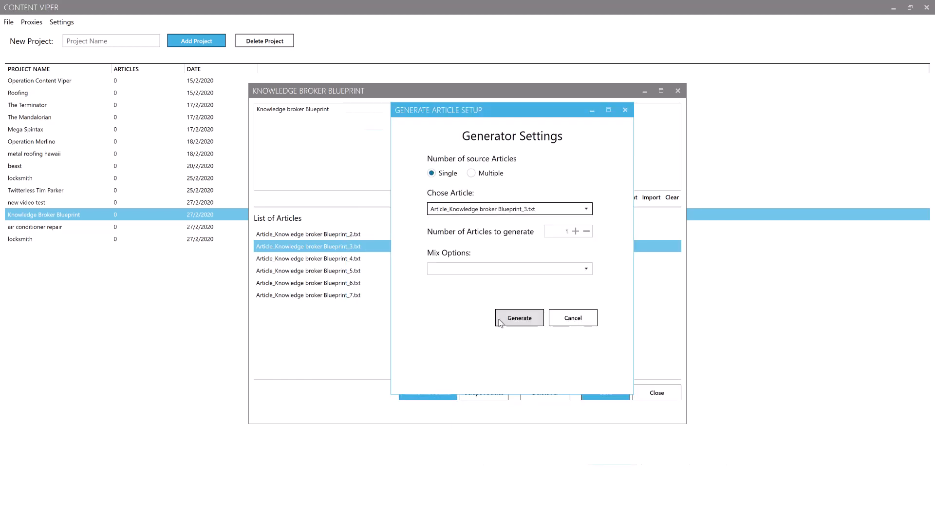
left_click(575, 232)
left_click(576, 232)
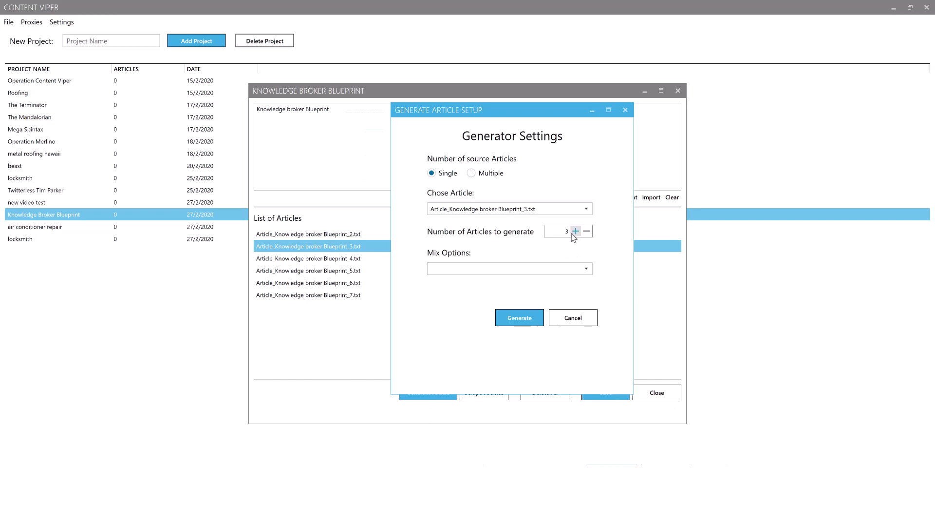
Choose Mix sentences as the mix option, generate the articles, and dismiss the completion message.
left_click(568, 271)
left_click(450, 282)
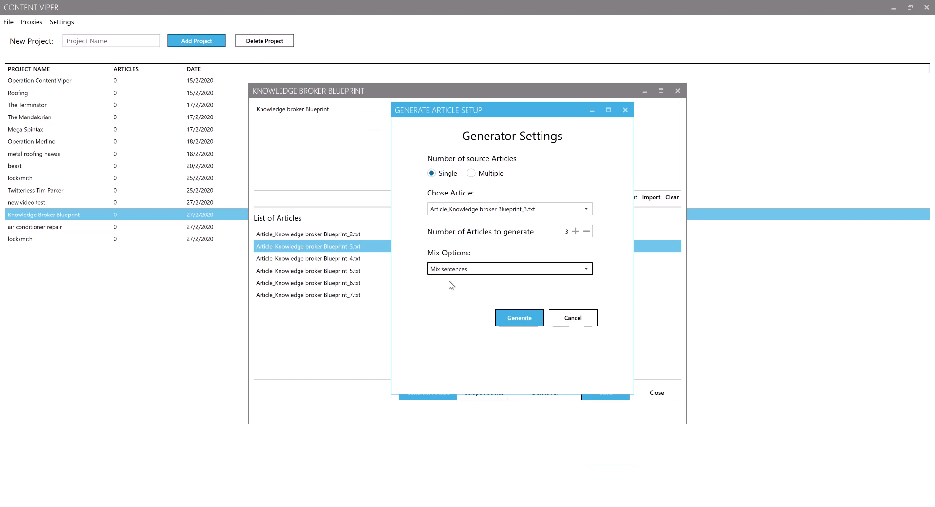
left_click(522, 323)
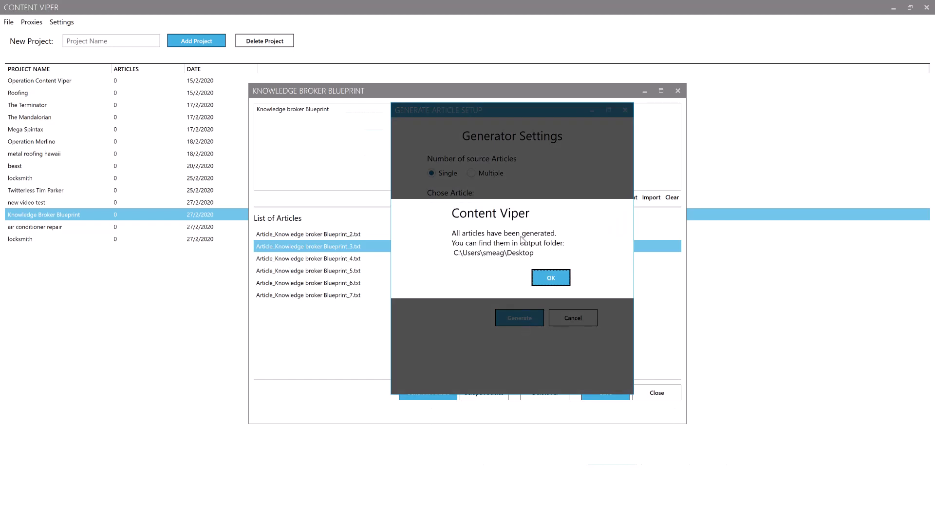
left_click(553, 279)
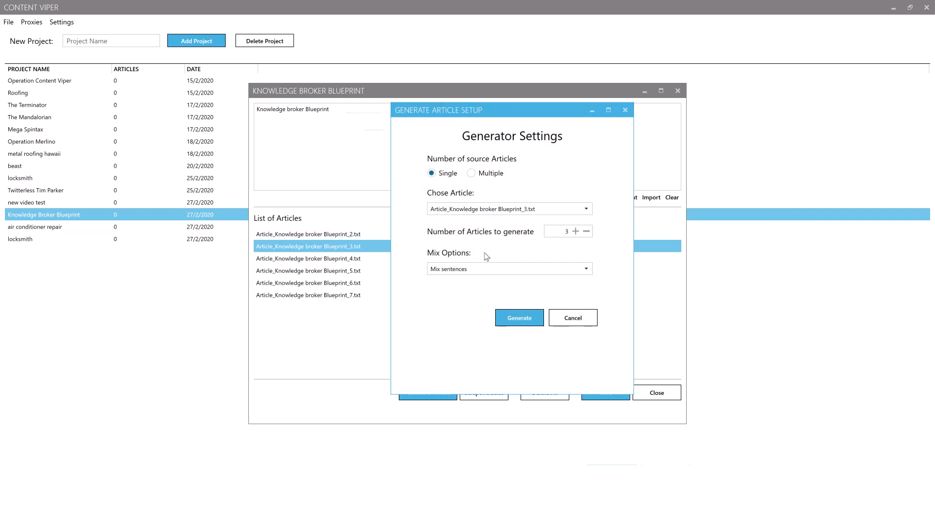
Switch the generator to multiple source articles and set the number of articles to use to 7.
left_click(475, 173)
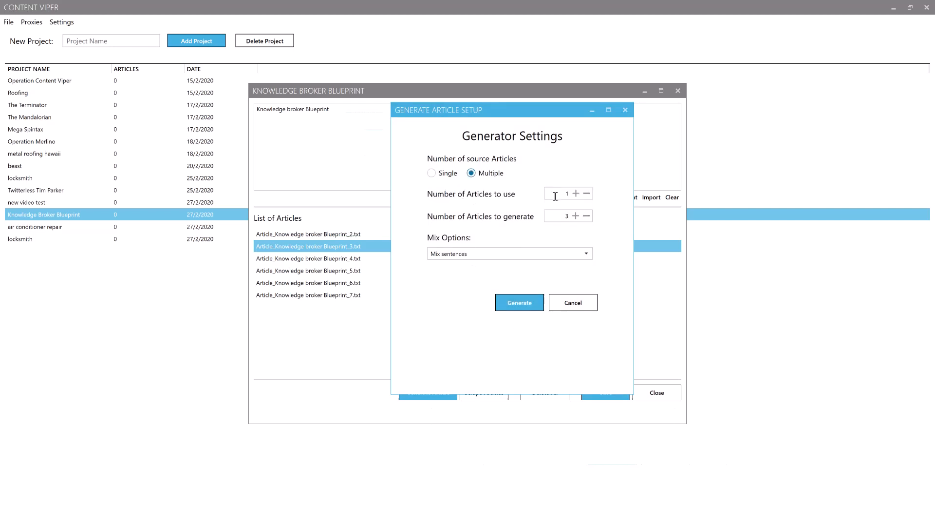
left_click(576, 194)
left_click(576, 194)
left_click(576, 194)
left_click(576, 194)
left_click(575, 194)
left_click(575, 194)
Set the number of articles to generate to 20.
left_click(575, 216)
left_click(575, 216)
left_click(575, 216)
left_click(576, 215)
left_click(575, 216)
left_click(575, 217)
left_click(576, 217)
left_click(576, 217)
left_click(576, 217)
left_click(575, 217)
left_click(575, 217)
left_click(575, 217)
left_click(575, 218)
left_click(575, 217)
left_click(575, 217)
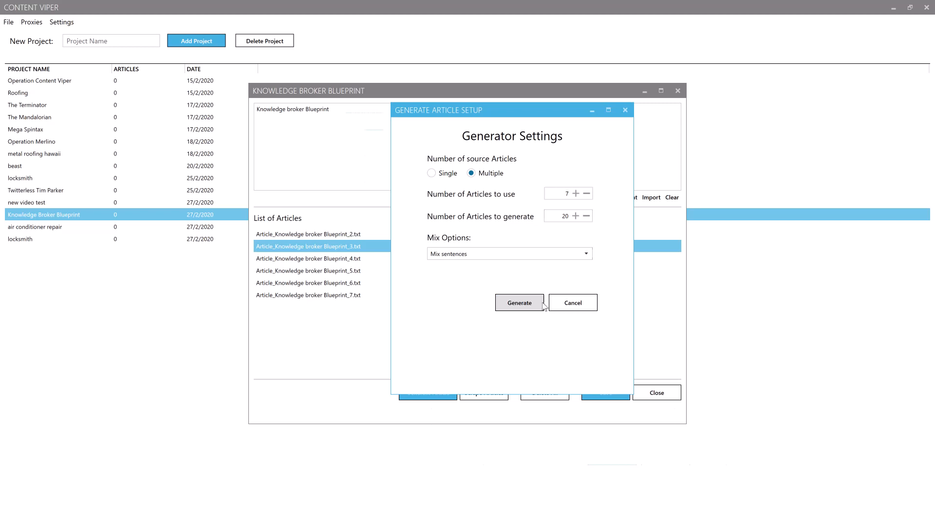
Set the mix option to Mix paragraphs, with 6 articles to use and 50 articles to generate.
left_click(502, 257)
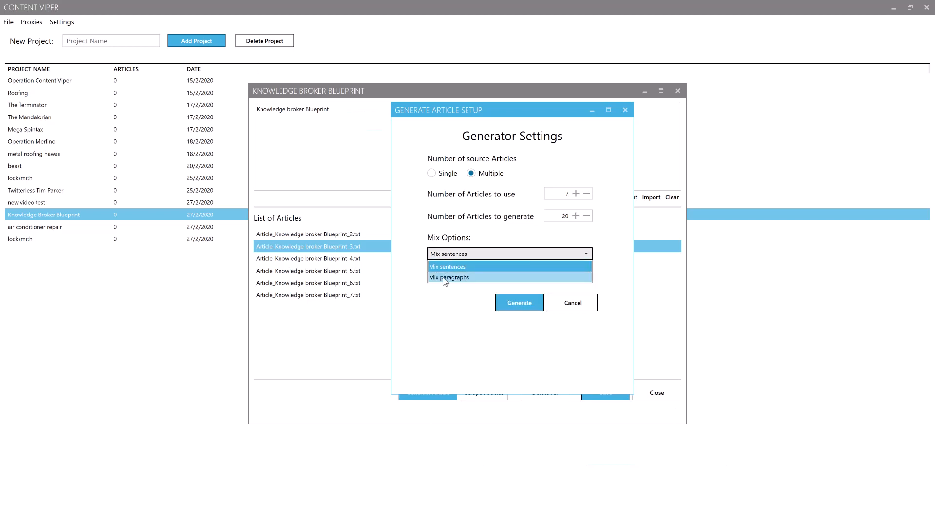
left_click(442, 278)
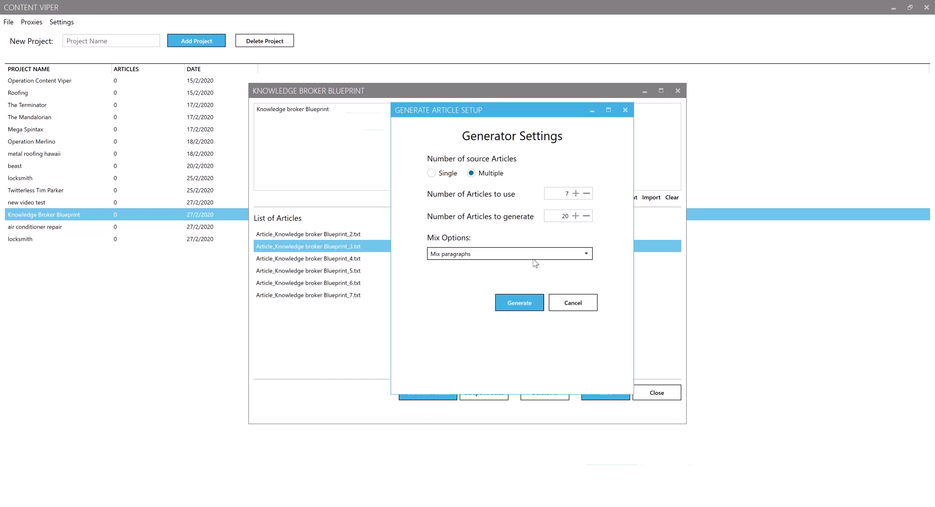
left_click(587, 194)
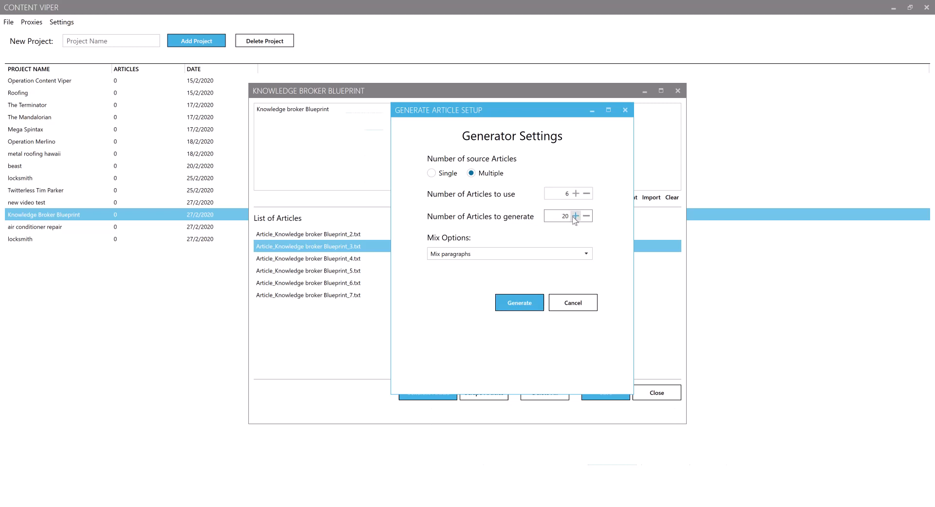
left_click(575, 216)
left_click(576, 216)
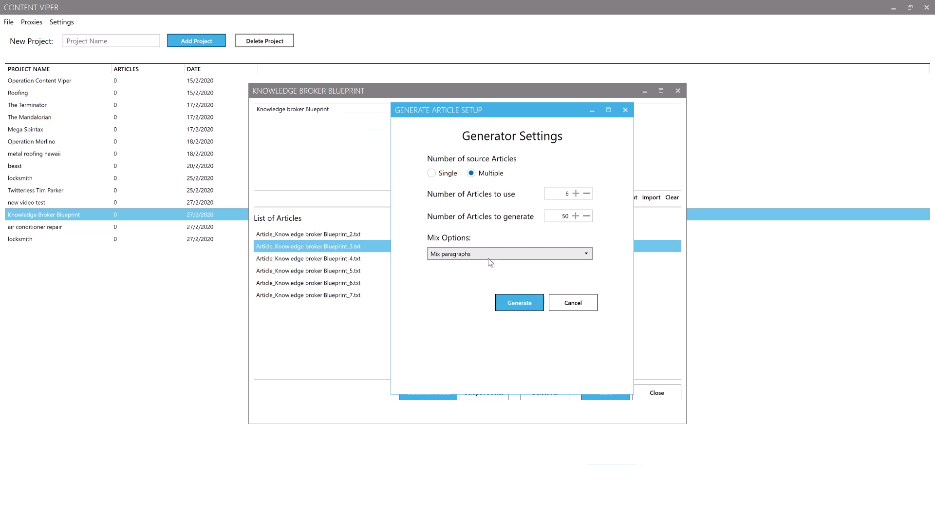
Generate the mixed articles, then close the generator settings and the Knowledge Broker Blueprint project window.
left_click(520, 303)
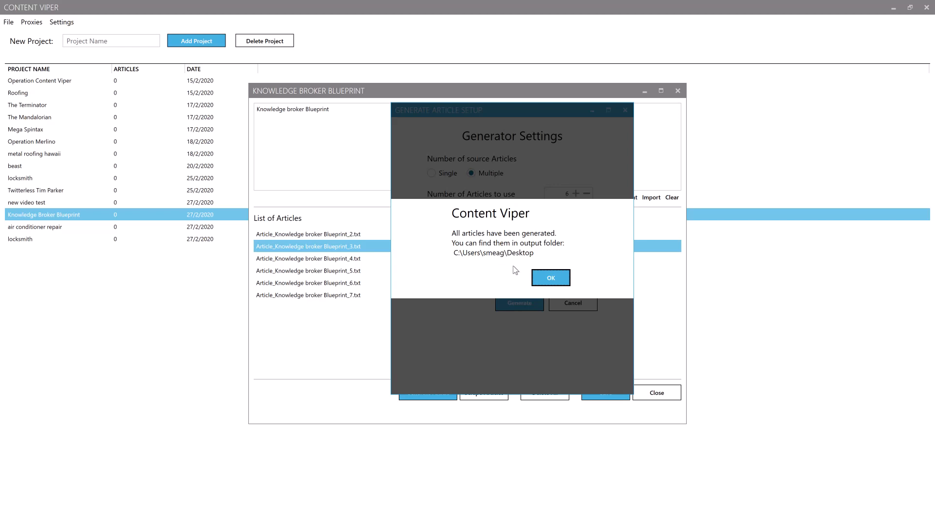
left_click(550, 282)
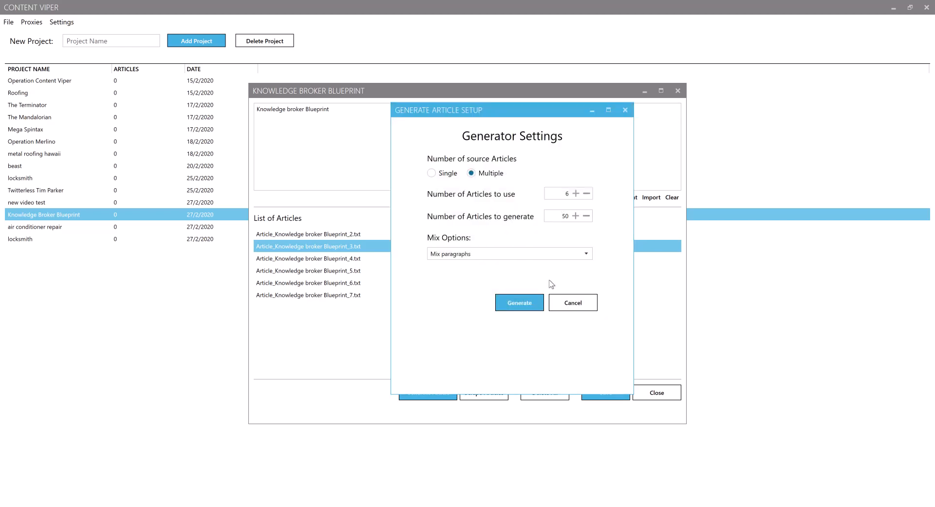
left_click(557, 303)
left_click(650, 393)
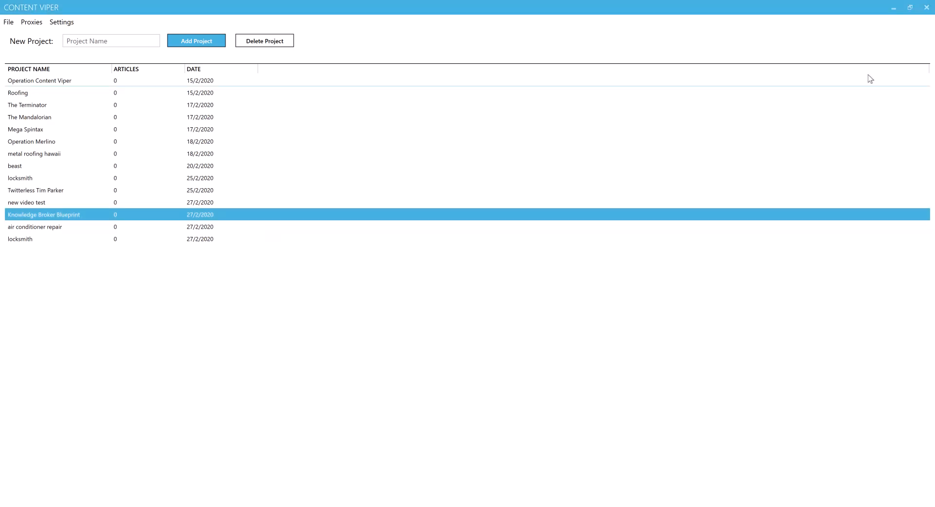
Open the Knowledge Broker Blueprint folder on the desktop and look through the list of generated article files.
left_click(895, 7)
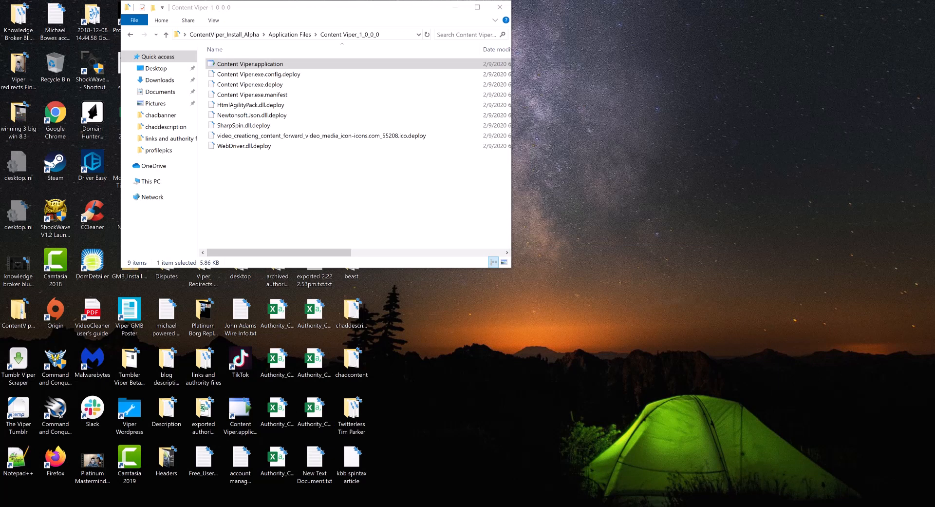
left_click_drag(344, 7, 695, 74)
double_click(5, 28)
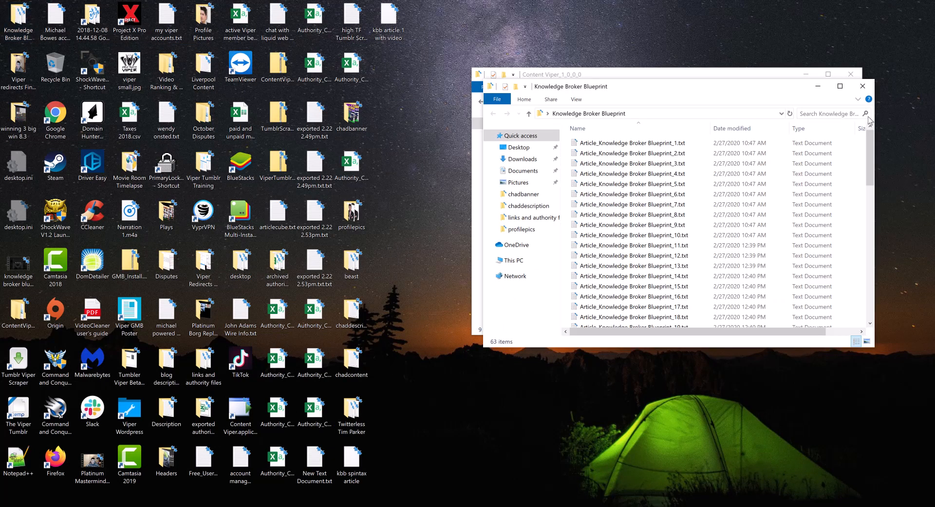
left_click(840, 87)
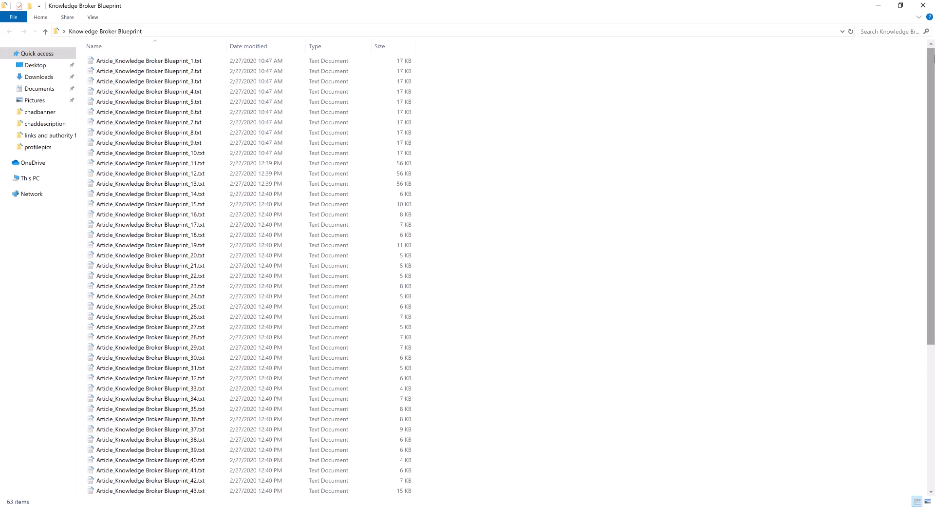
scroll(919, 232, "down", 7)
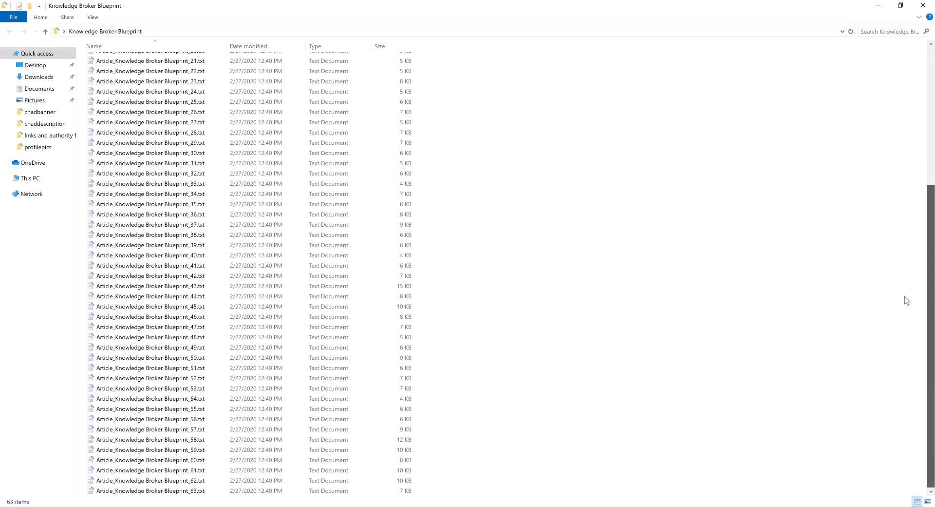
scroll(904, 296, "up", 2)
scroll(188, 446, "down", 2)
Open Article_Knowledge Broker Blueprint_58.txt, read through its mixed content in a maximized window, and close it.
double_click(187, 443)
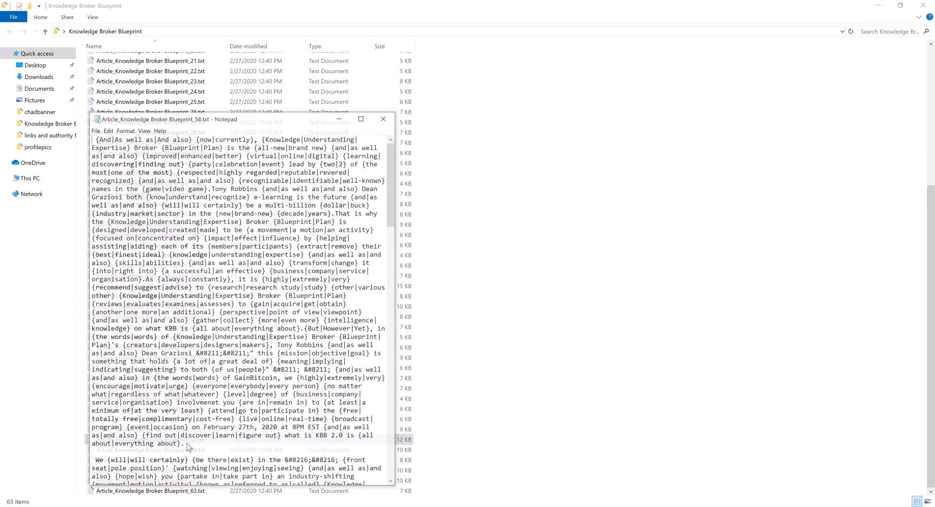
left_click(362, 118)
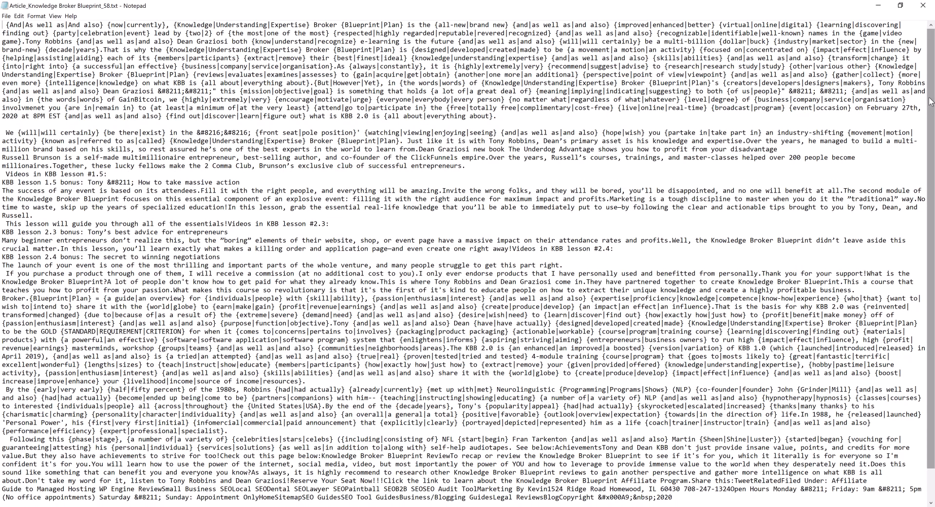
scroll(930, 102, "down", 2)
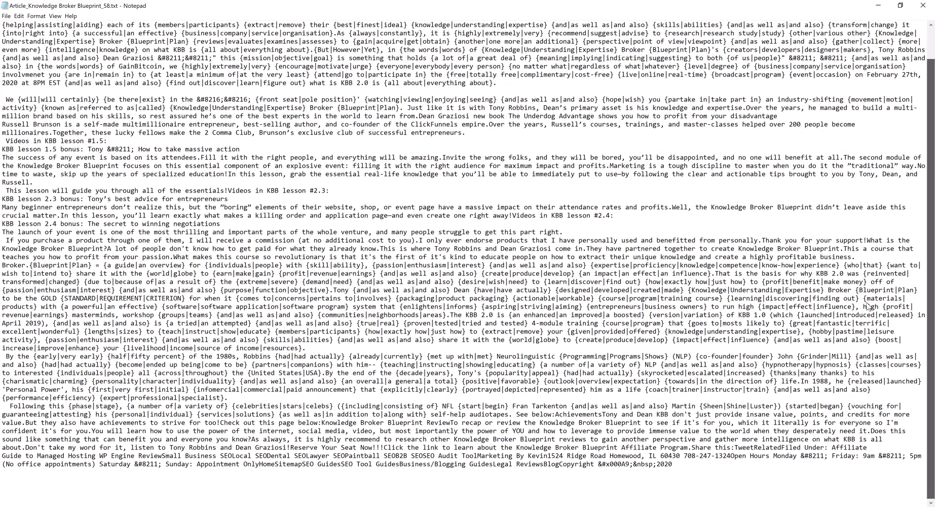
scroll(867, 263, "up", 2)
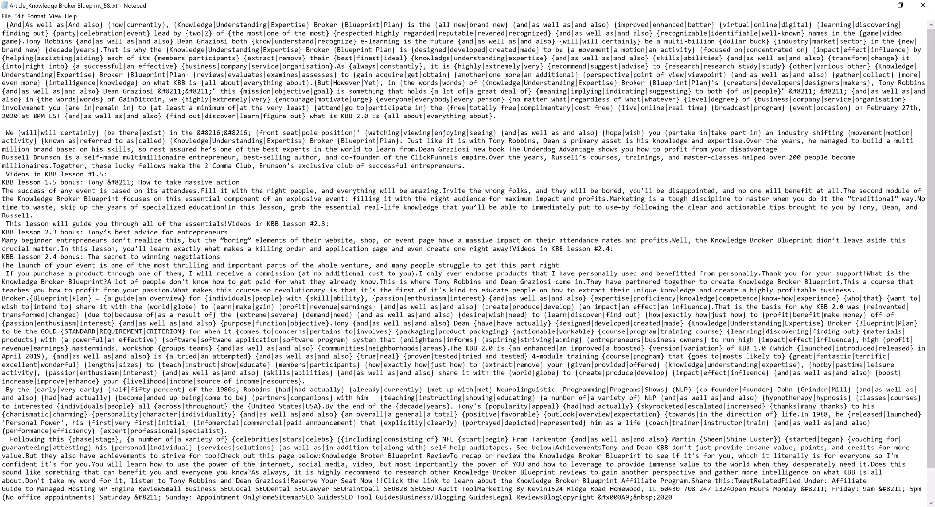
left_click(923, 6)
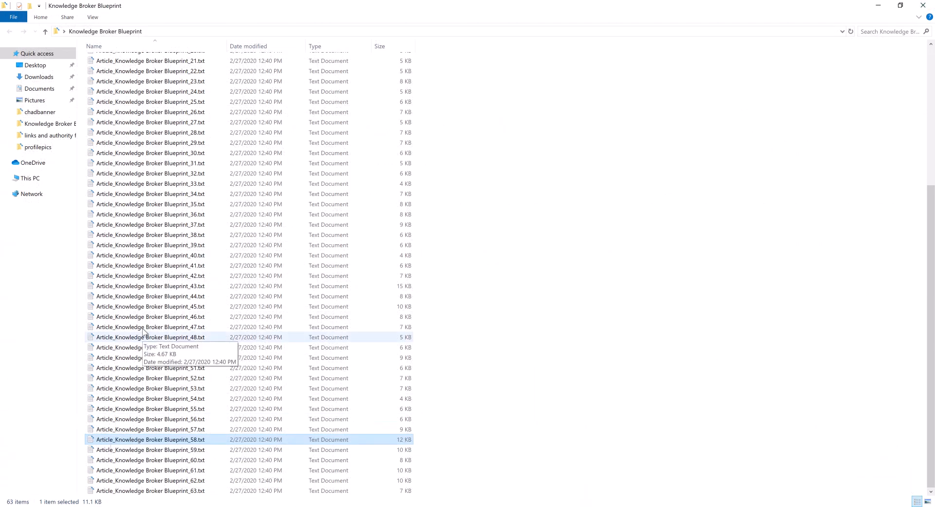
Read through Article_Knowledge Broker Blueprint_44.txt and Article_Knowledge Broker Blueprint_25.txt, closing each one.
double_click(148, 297)
left_click_drag(392, 214, 406, 113)
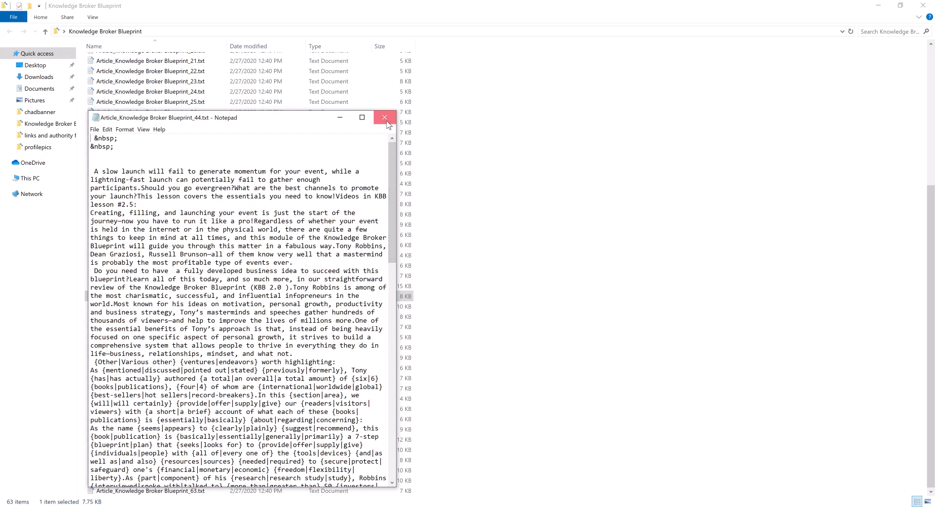
left_click(384, 117)
double_click(118, 100)
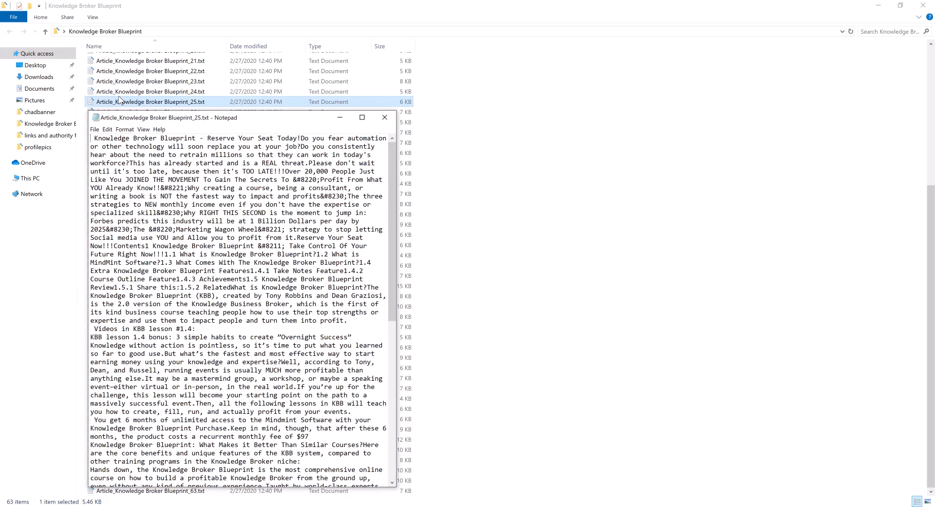
left_click_drag(393, 193, 381, 153)
left_click(385, 116)
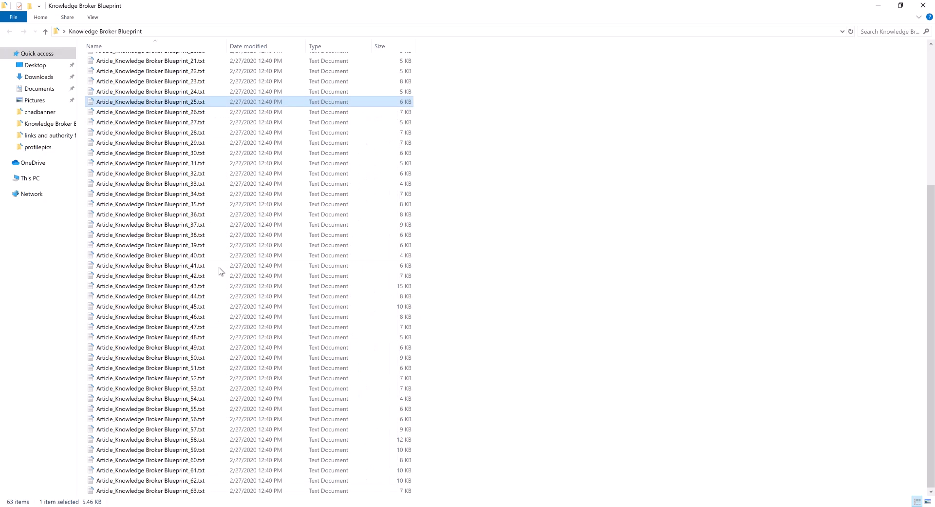
Open Article_Knowledge Broker Blueprint_47.txt, read through its mixed paragraphs, and close it.
double_click(156, 326)
scroll(380, 176, "down", 6)
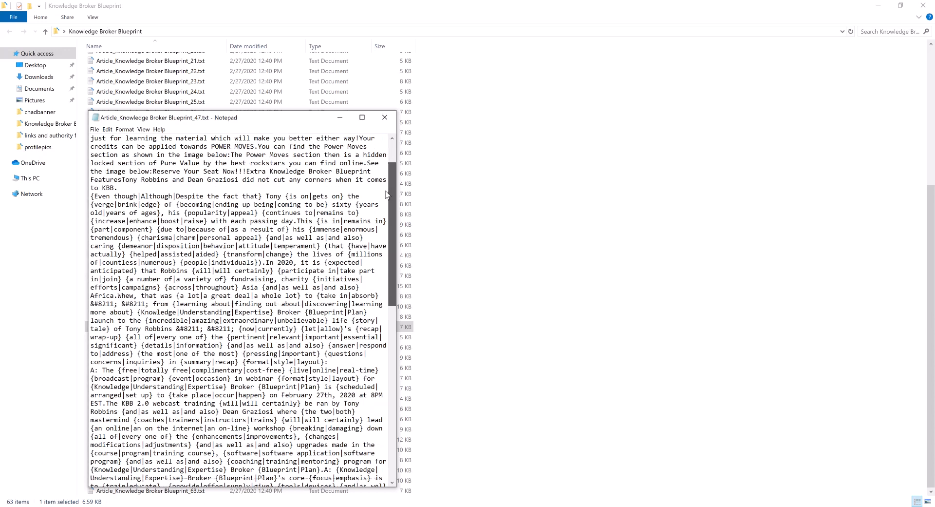
scroll(380, 176, "up", 6)
left_click(384, 117)
Read through Article_Knowledge Broker Blueprint_56.txt, close it, and close the generated articles folder.
double_click(156, 419)
scroll(344, 240, "down", 19)
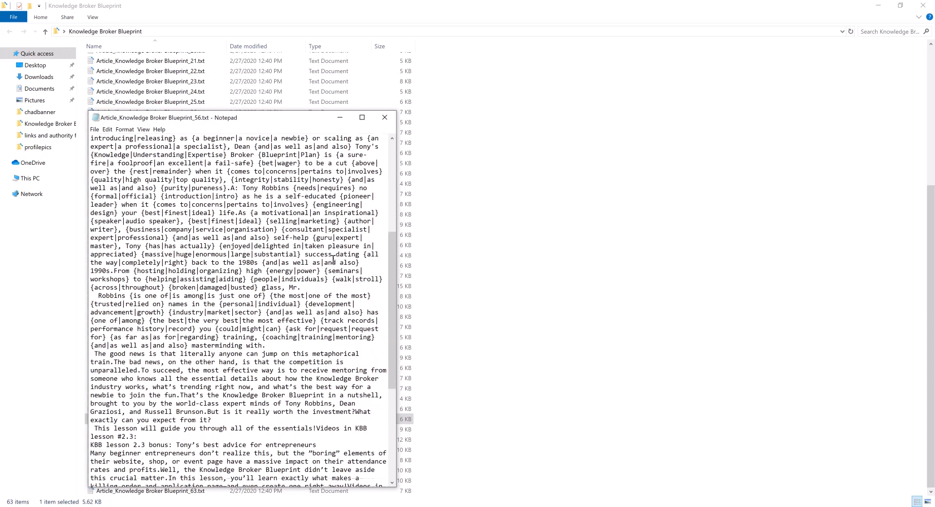
scroll(351, 260, "up", 13)
scroll(347, 257, "up", 6)
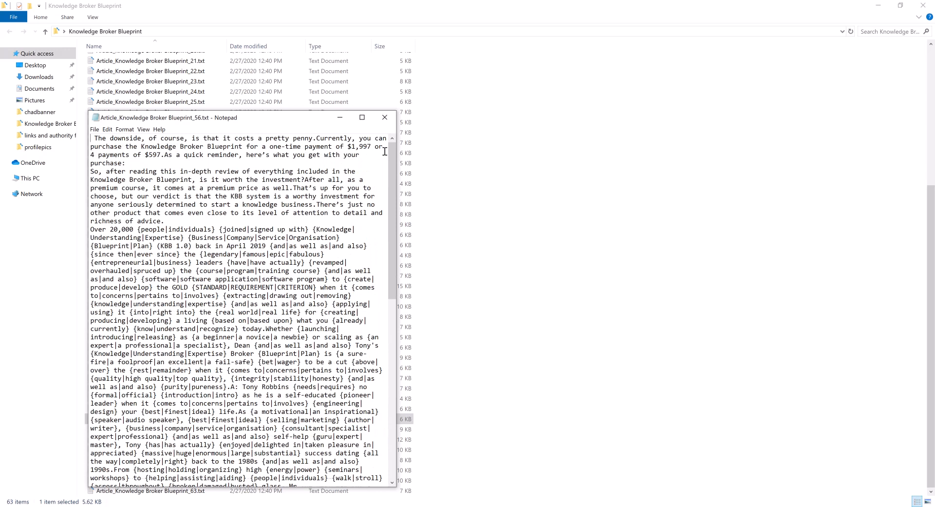
left_click(385, 117)
left_click(923, 5)
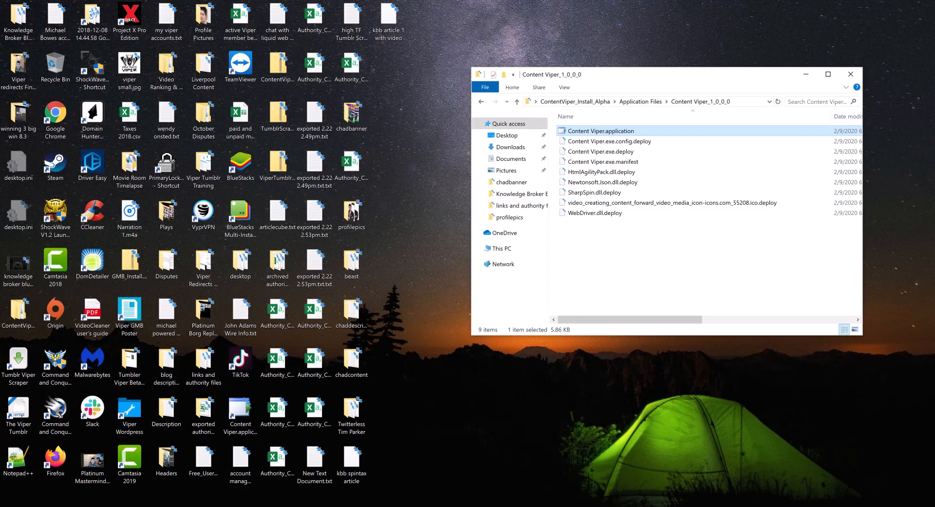
Return to Content Viper, view source articles 4 and 3 of the Knowledge Broker Blueprint project, and close the project.
left_click(404, 506)
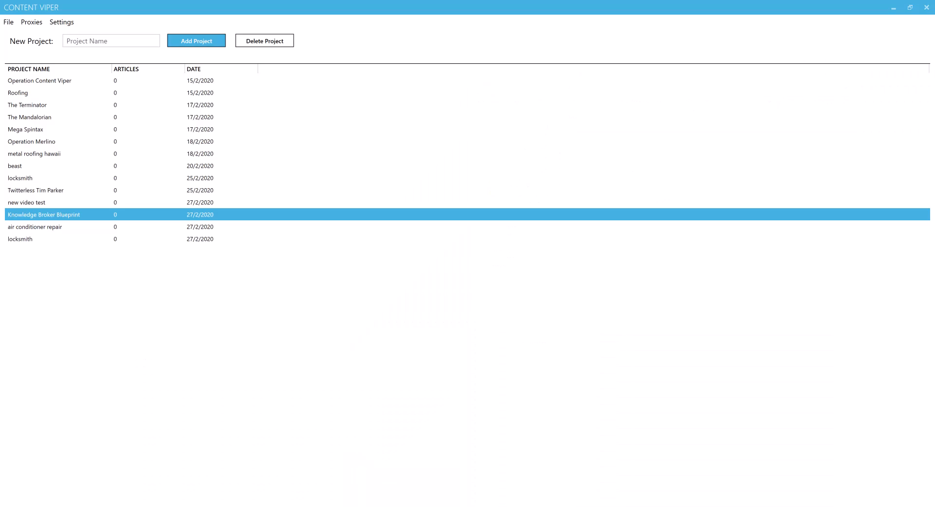
double_click(51, 217)
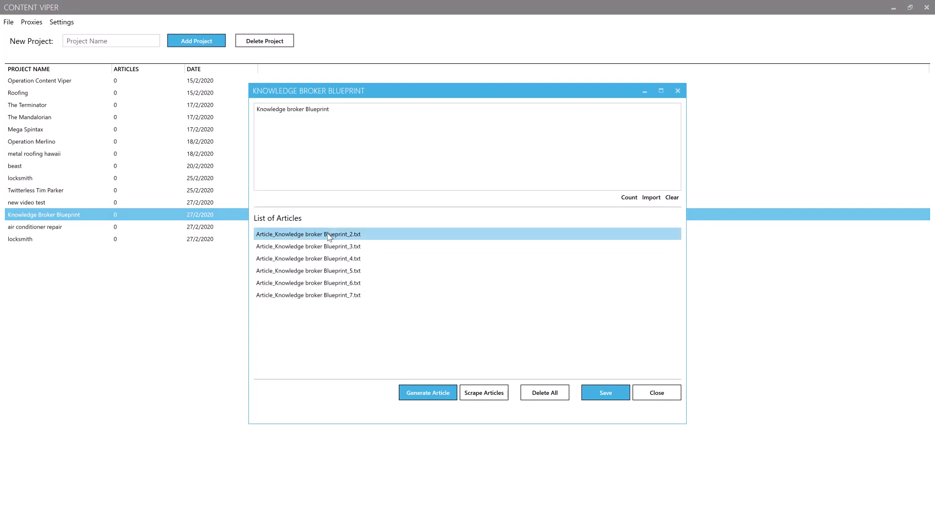
double_click(319, 256)
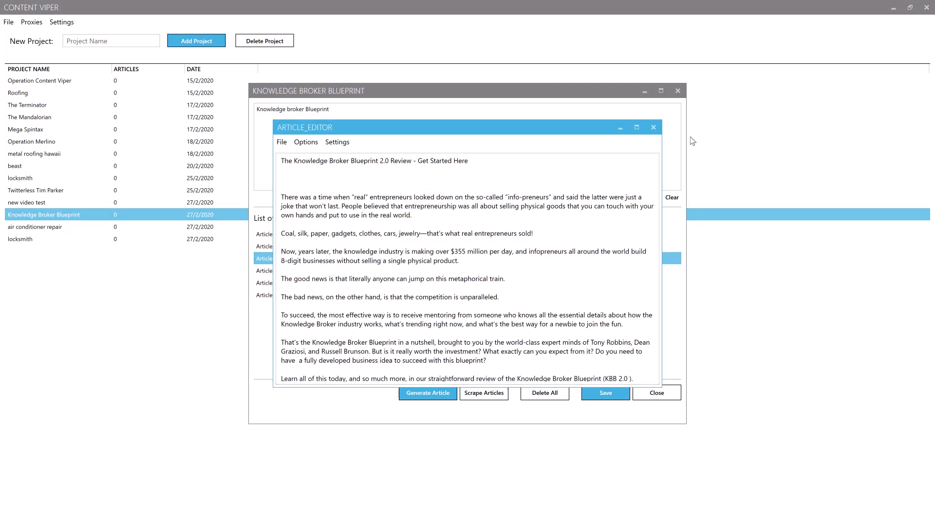
left_click(654, 129)
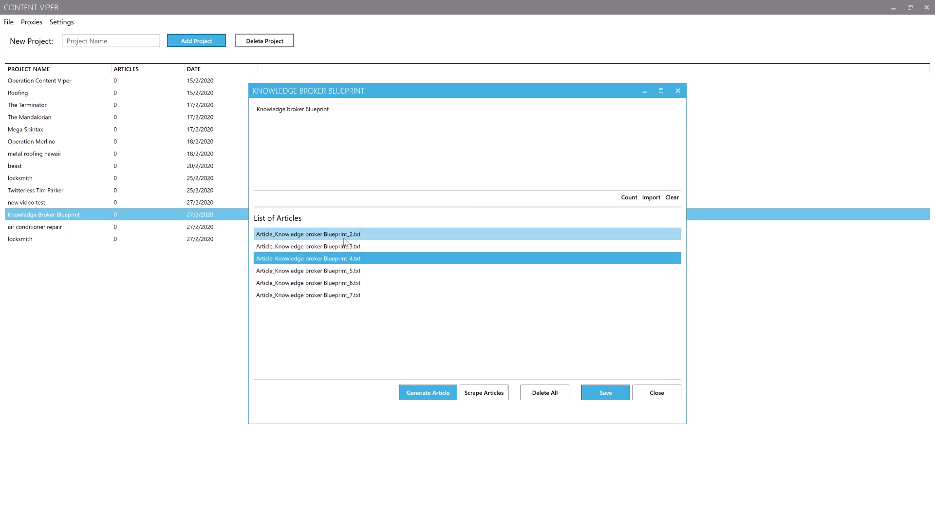
double_click(322, 243)
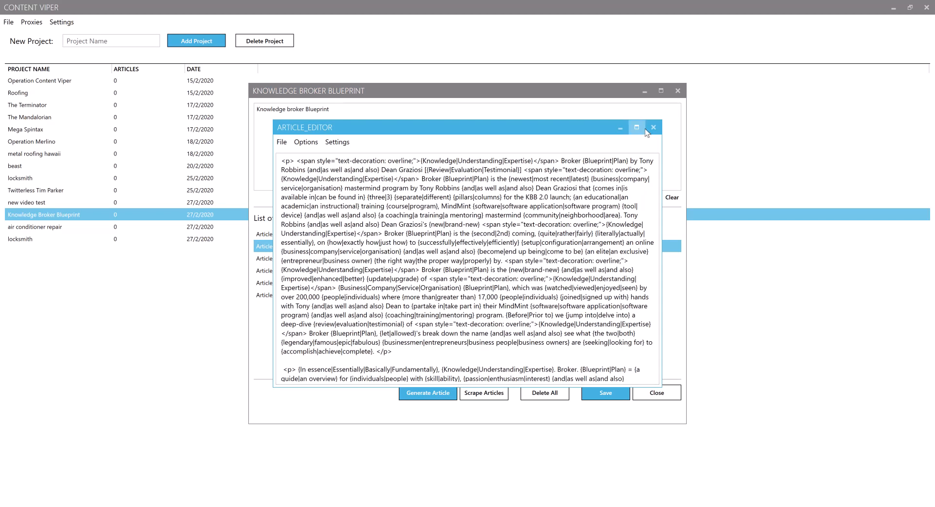
left_click(681, 94)
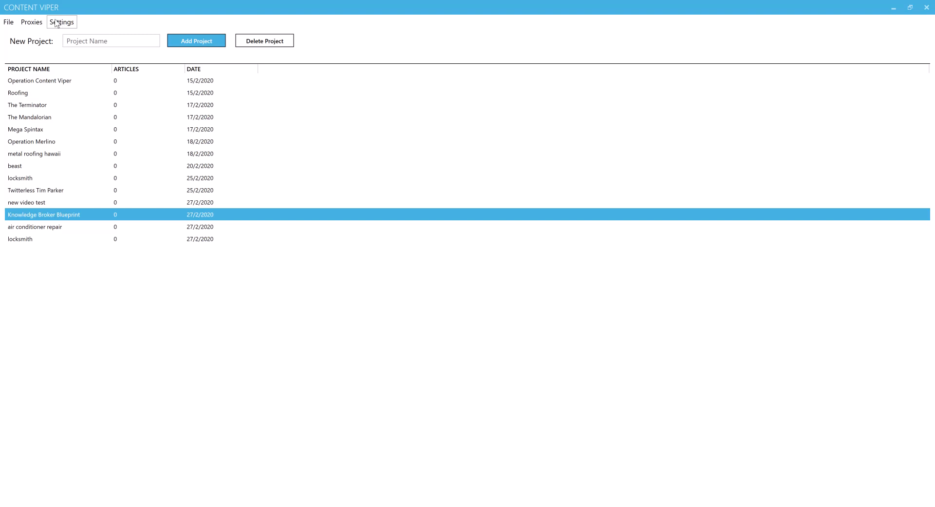
left_click(8, 22)
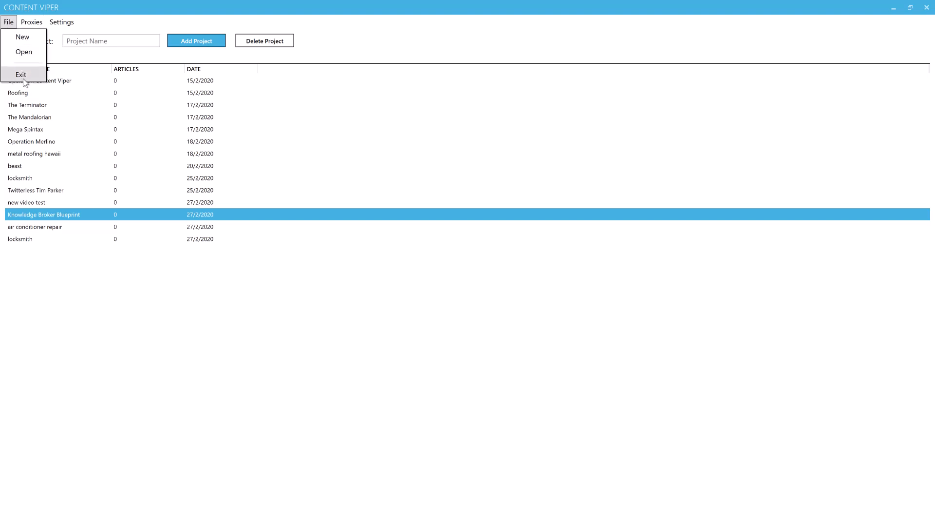
left_click(606, 155)
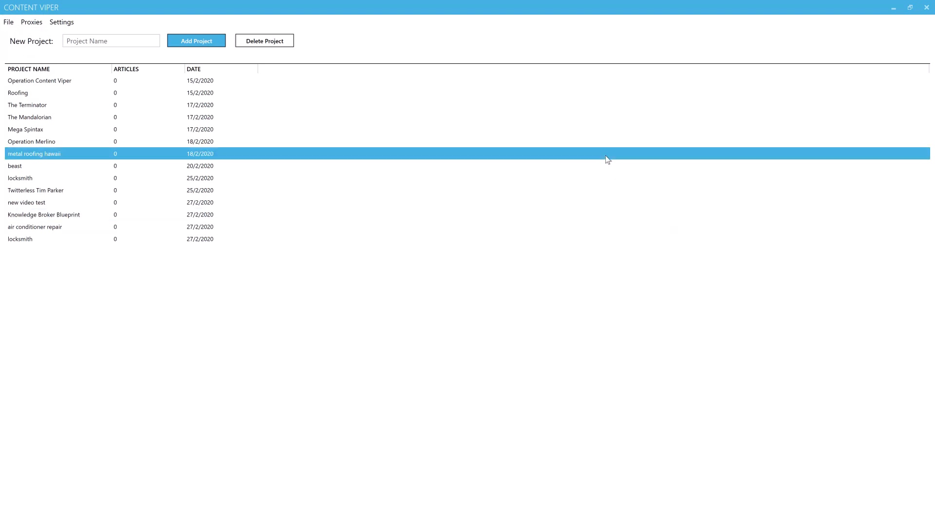